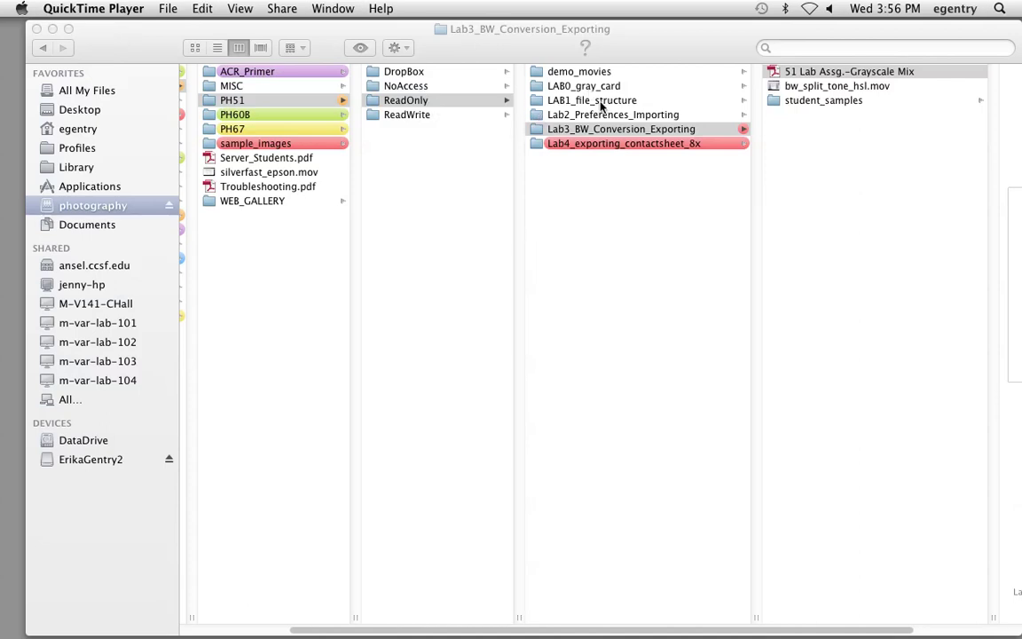
# - Browse LAB1 > Lab2 > Lab3_BW_Conversion_Exporting and preview the 51 Lab Assg.-Grayscale Mix PDF
pyautogui.press('super+Tab')
pyautogui.click(601, 104)
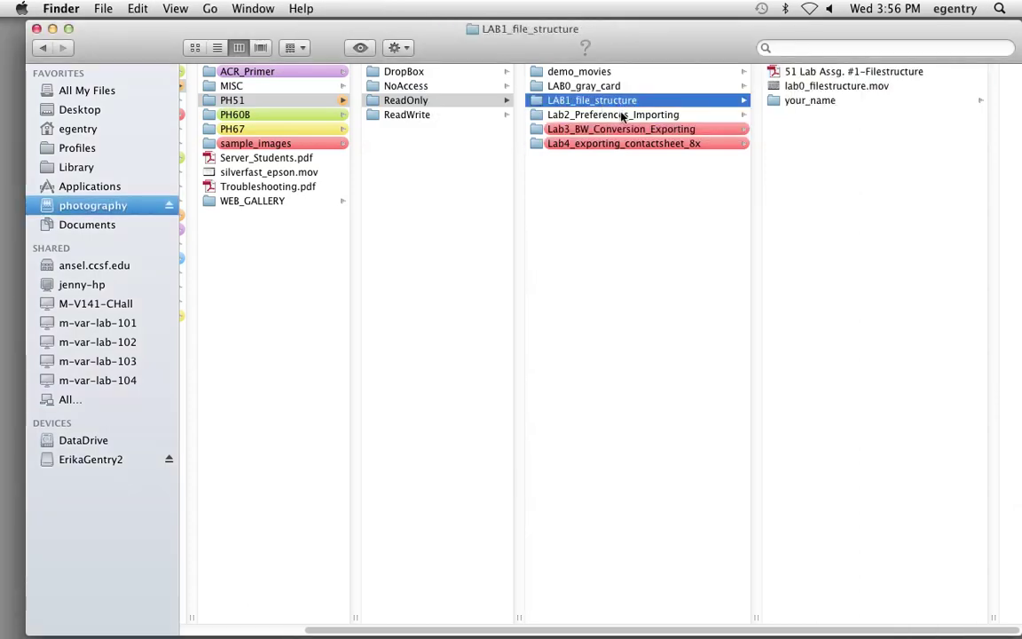
pyautogui.click(621, 115)
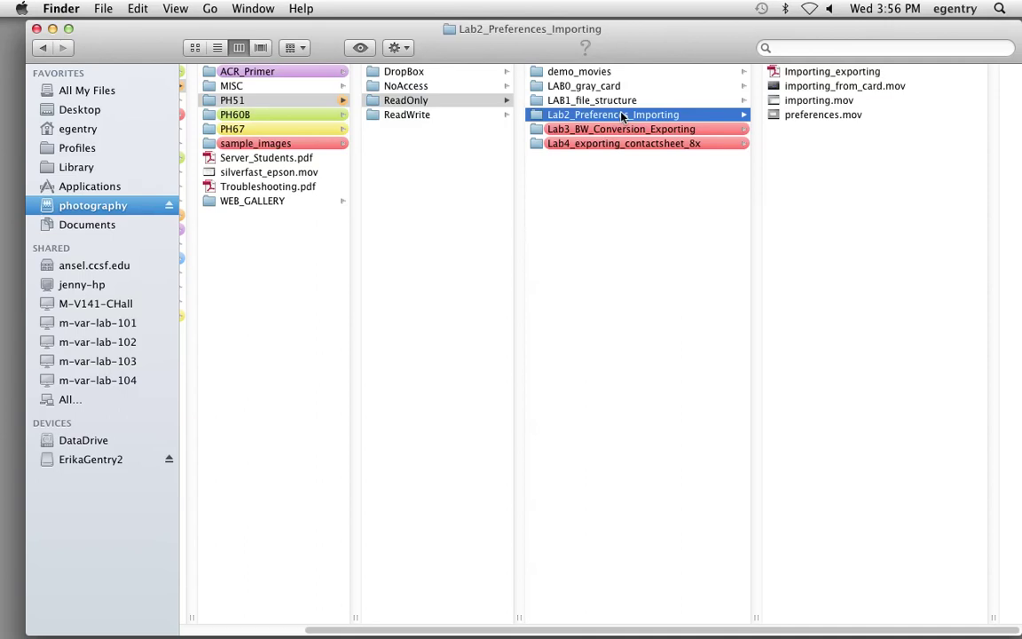
pyautogui.click(631, 131)
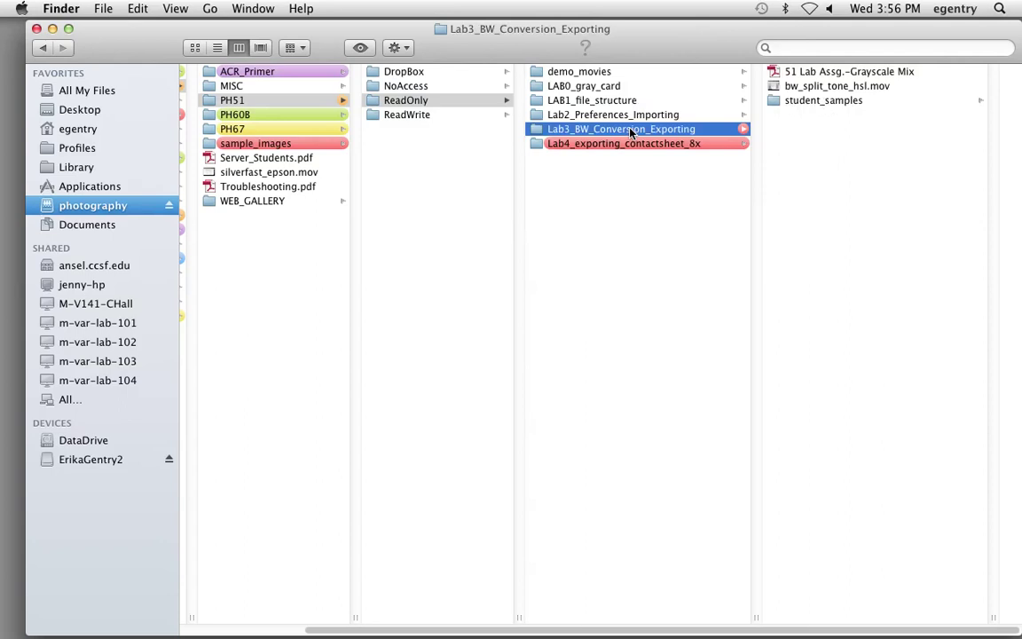
pyautogui.click(798, 72)
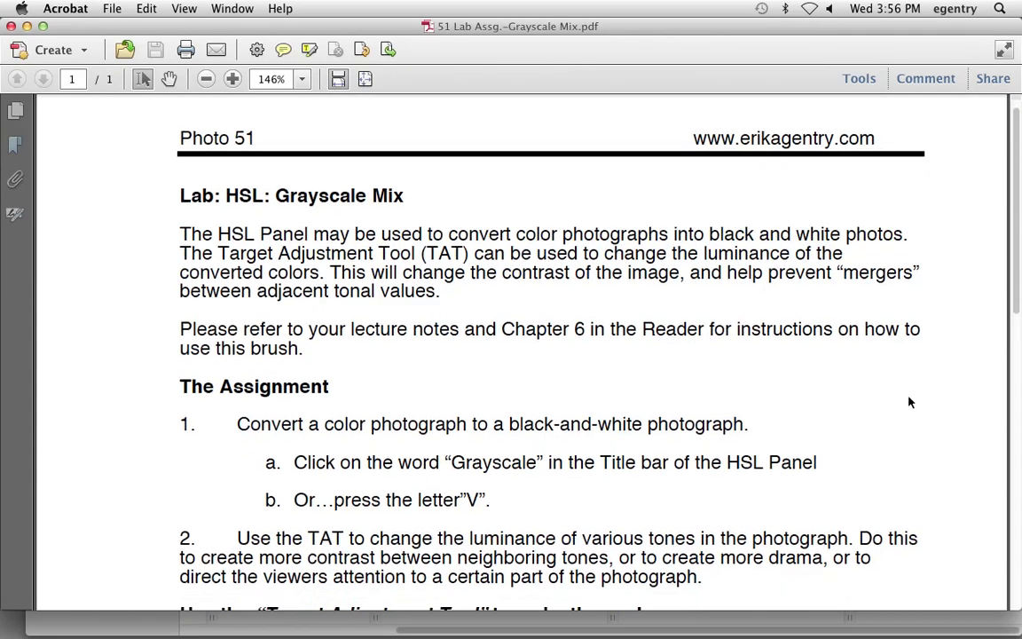
pyautogui.scroll(-5, 908, 402)
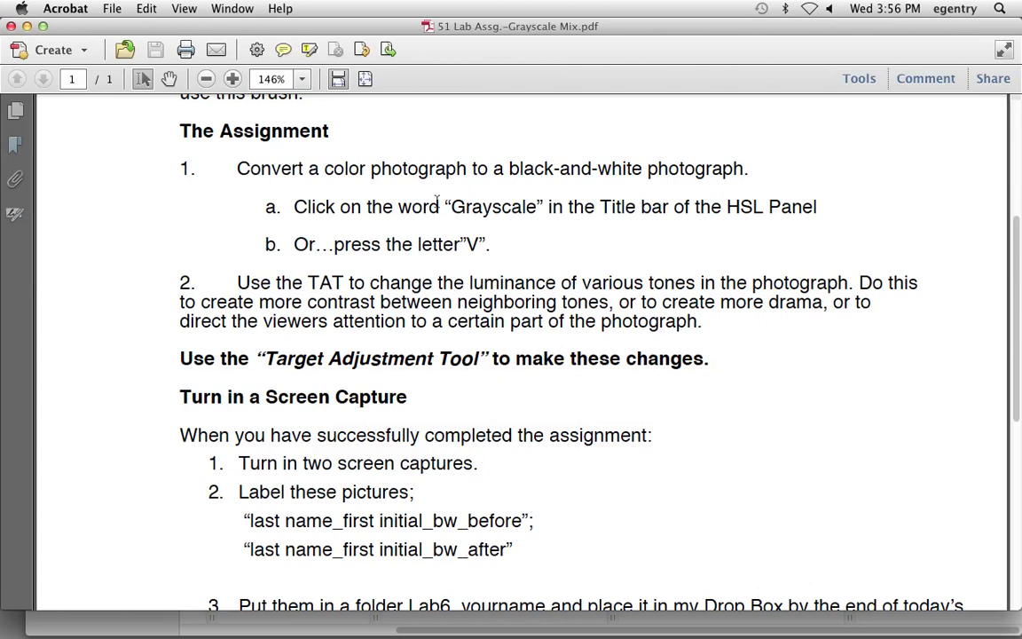
# - Scroll through the assignment and highlight 'Lab6' and 'yourname' in item 3
pyautogui.scroll(-5, 482, 330)
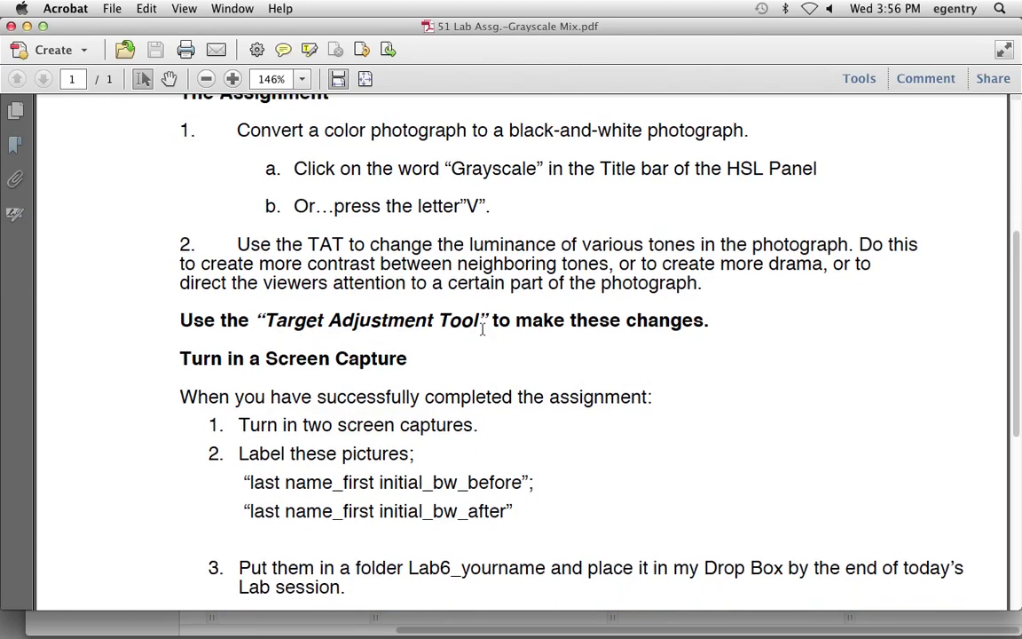
pyautogui.scroll(-4, 483, 330)
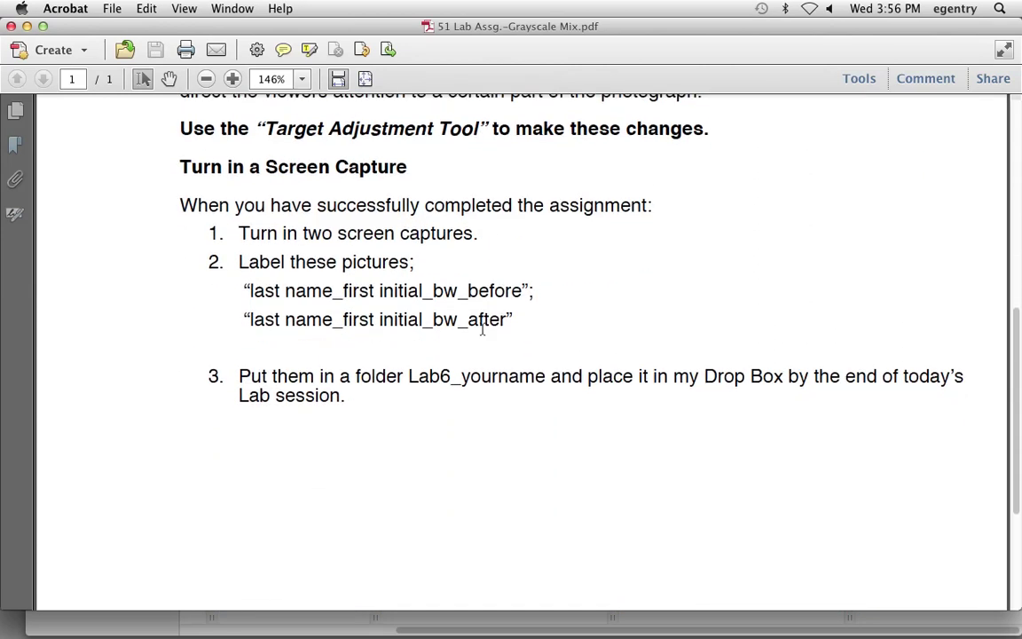
pyautogui.scroll(-1, 482, 334)
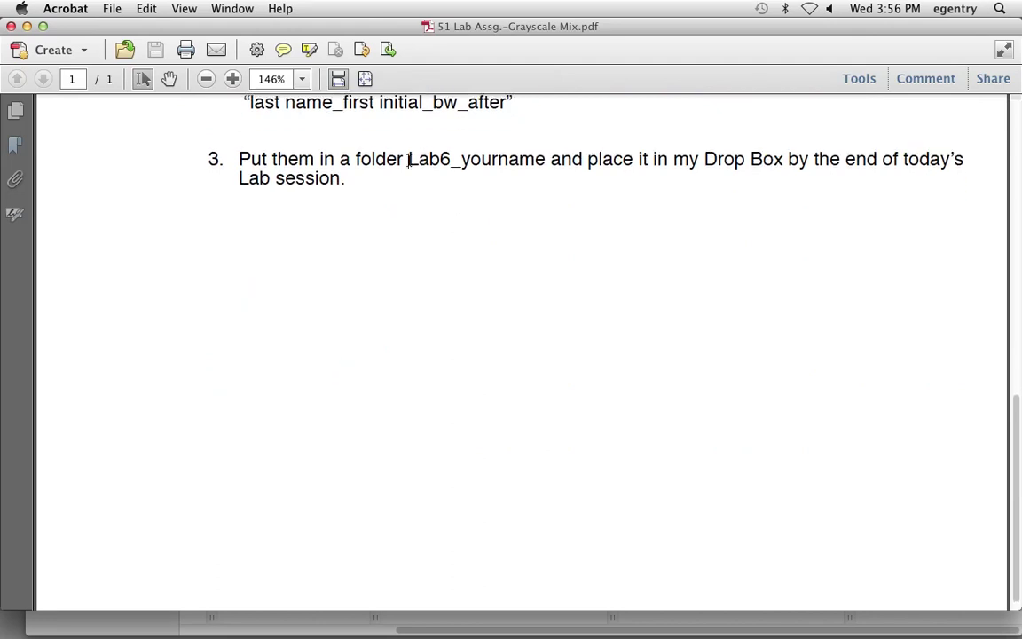
pyautogui.moveTo(407, 160); pyautogui.dragTo(455, 160)
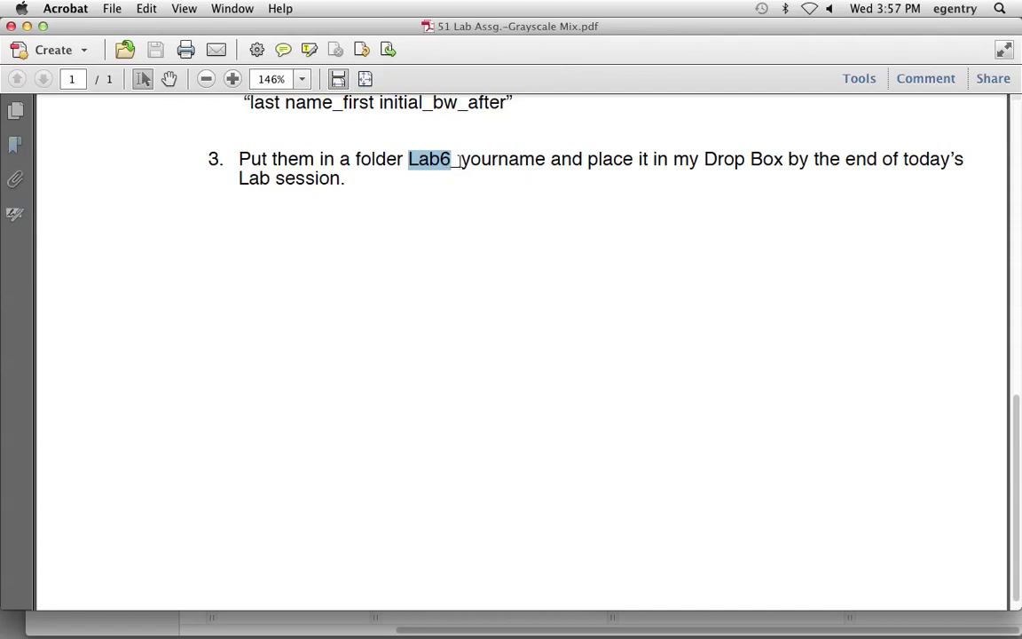
pyautogui.moveTo(460, 161); pyautogui.dragTo(545, 160)
# - Review the rest of the assignment, then close the PDF
pyautogui.scroll(-1, 587, 358)
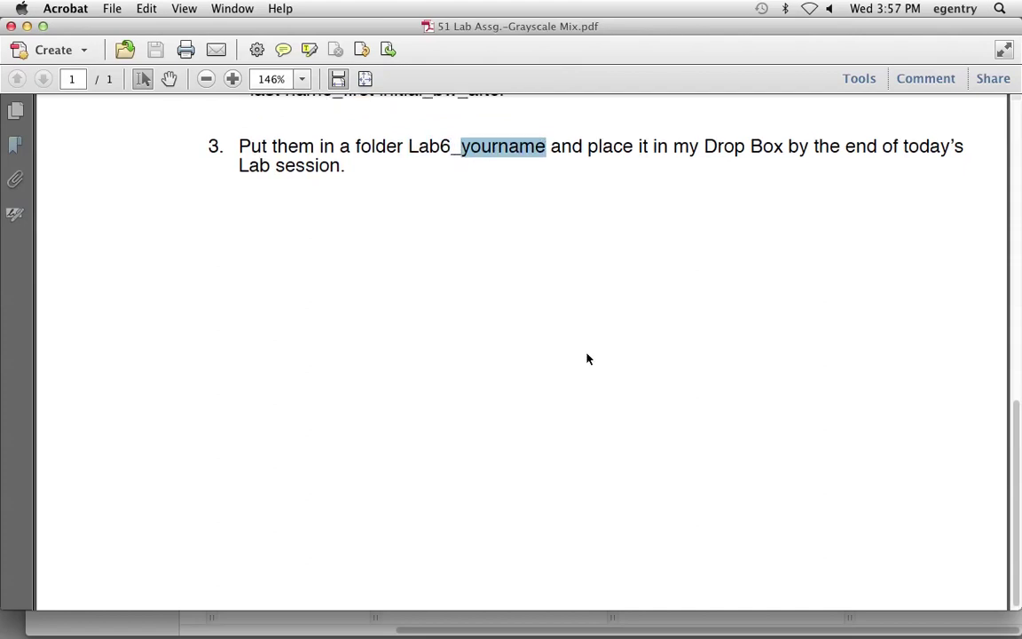
pyautogui.scroll(5, 586, 358)
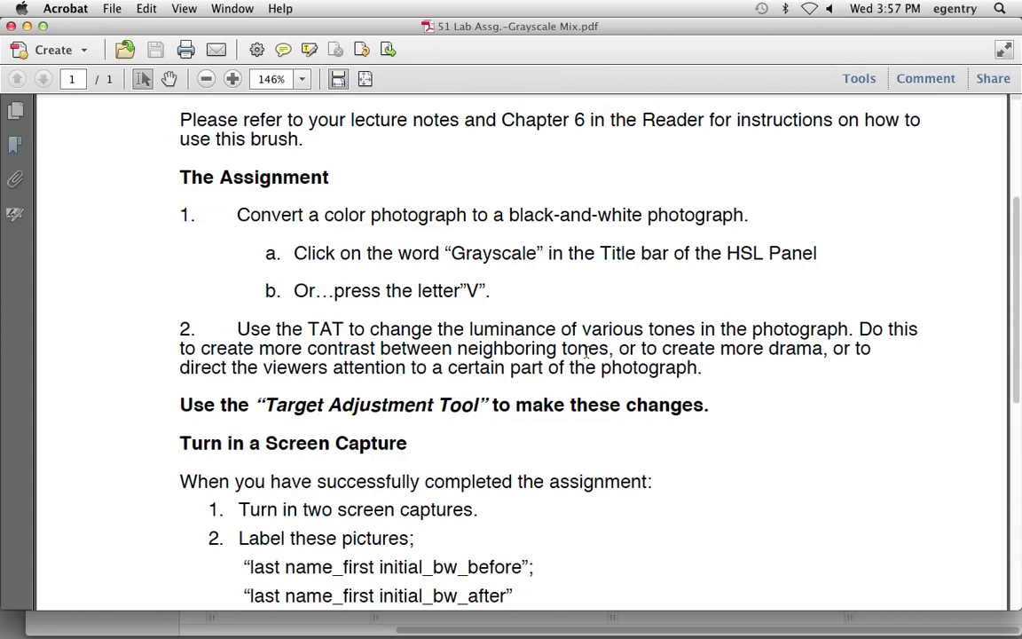
pyautogui.scroll(-2, 586, 355)
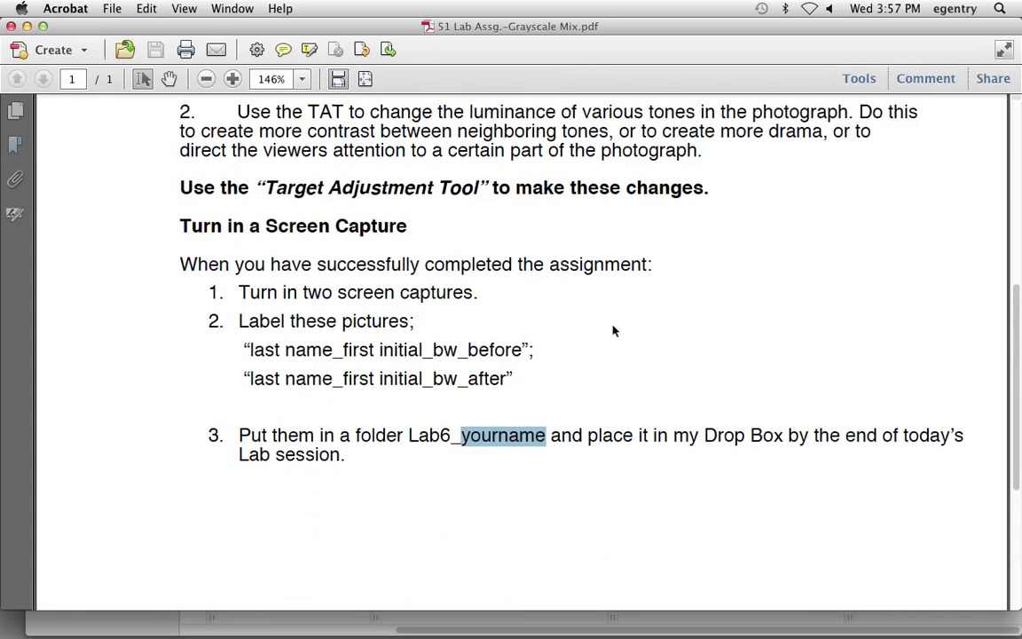
pyautogui.click(11, 26)
# - Open the lab_bw_gentry sample image from the student_samples folder
pyautogui.click(664, 130)
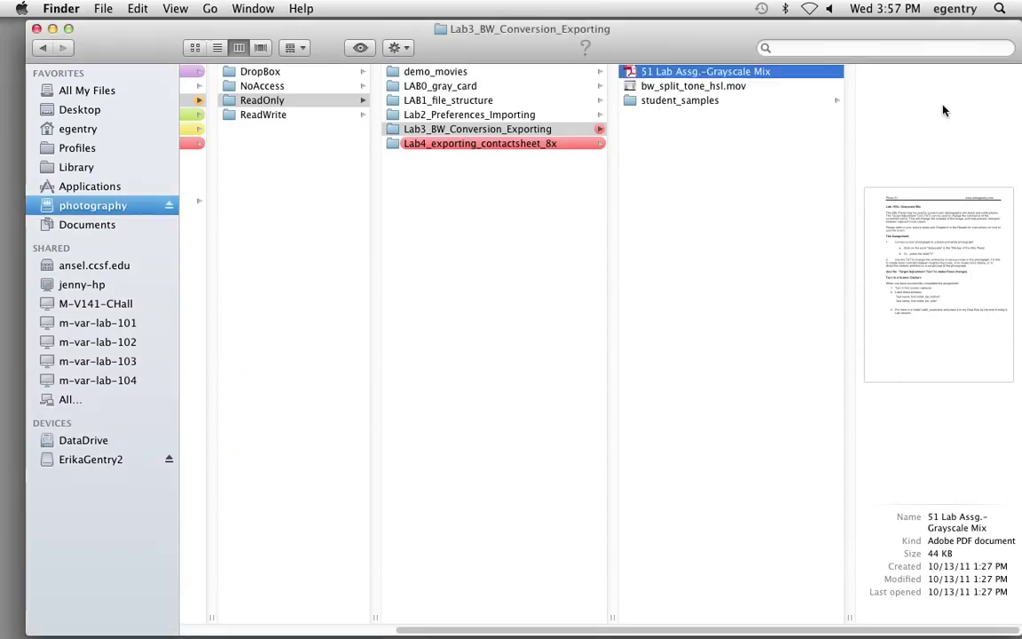
pyautogui.click(737, 103)
pyautogui.click(850, 74)
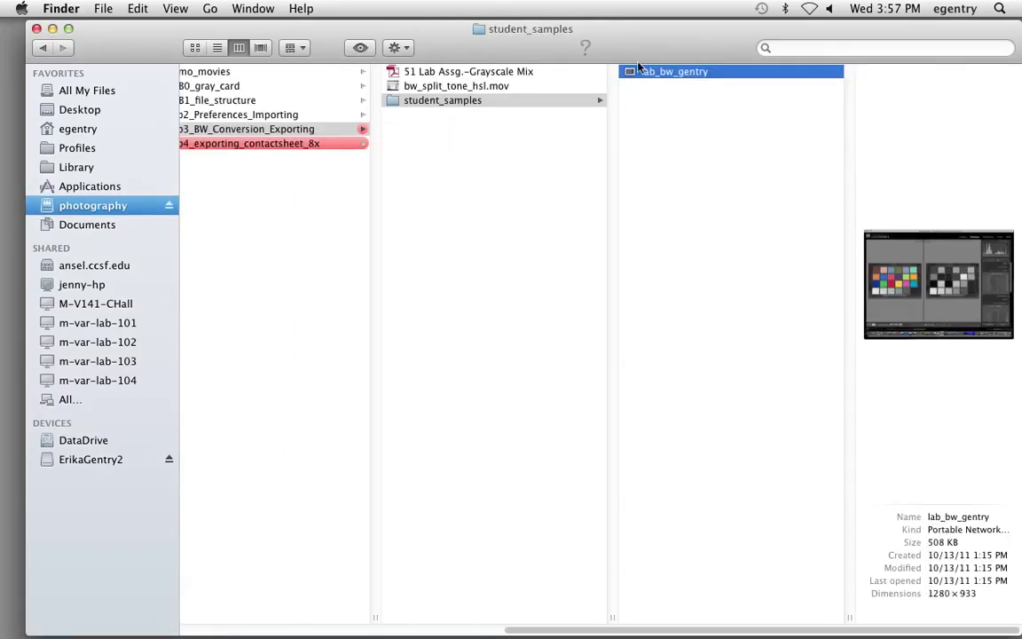
pyautogui.doubleClick(705, 78)
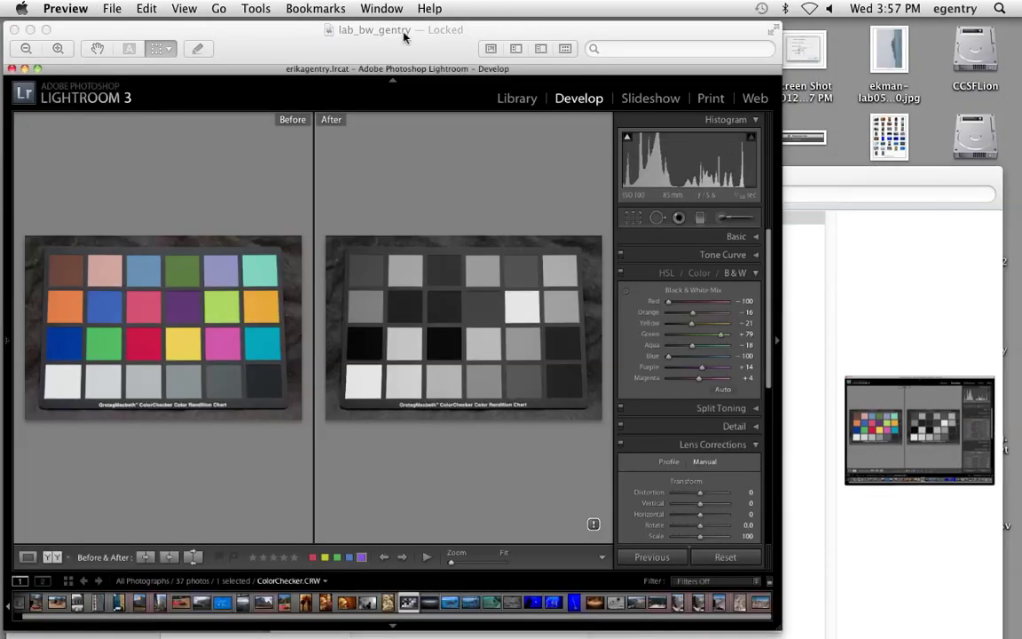
# - Reposition the lab_bw_gentry window and capture a region screenshot of it
pyautogui.moveTo(406, 36); pyautogui.dragTo(510, 32)
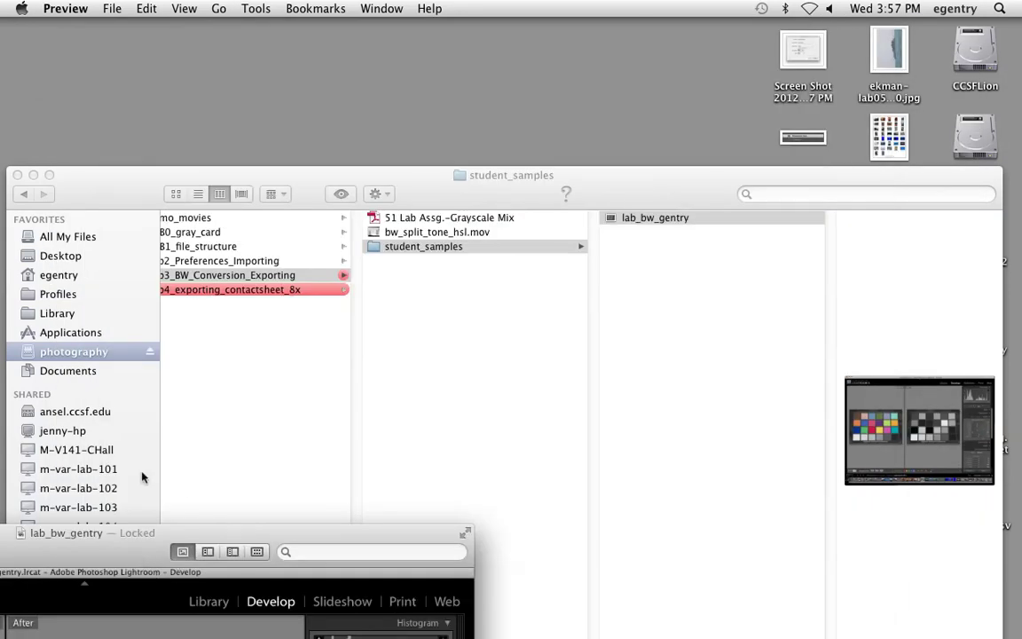
pyautogui.moveTo(124, 525); pyautogui.dragTo(542, 26)
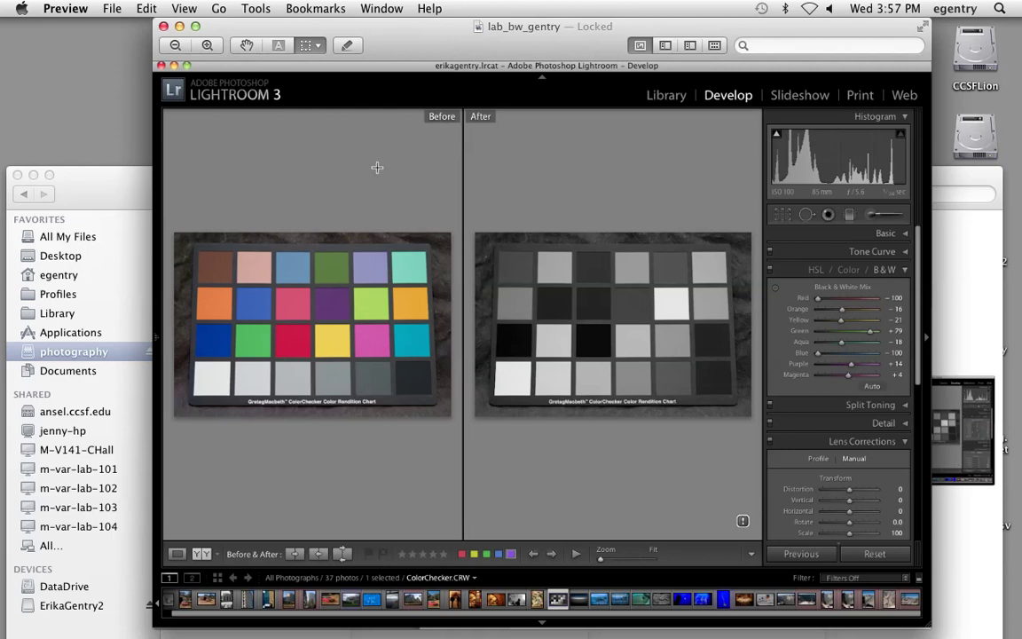
pyautogui.press('super+shift+4')
pyautogui.moveTo(155, 16); pyautogui.dragTo(841, 564)
pyautogui.press('F11')
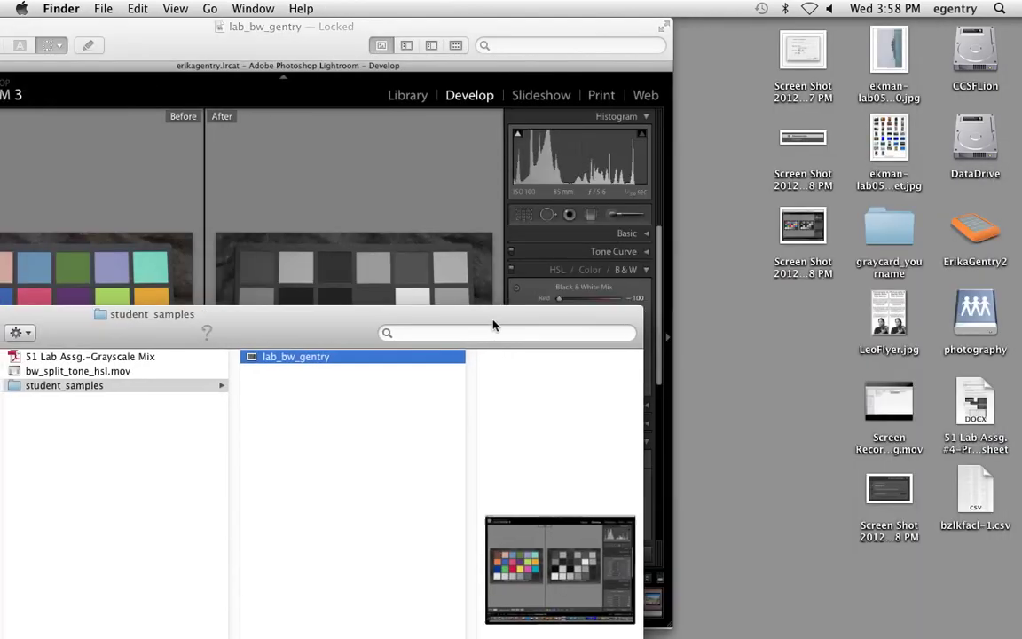
# - Rename the new desktop screenshot to lab_bw_myname
pyautogui.click(796, 272)
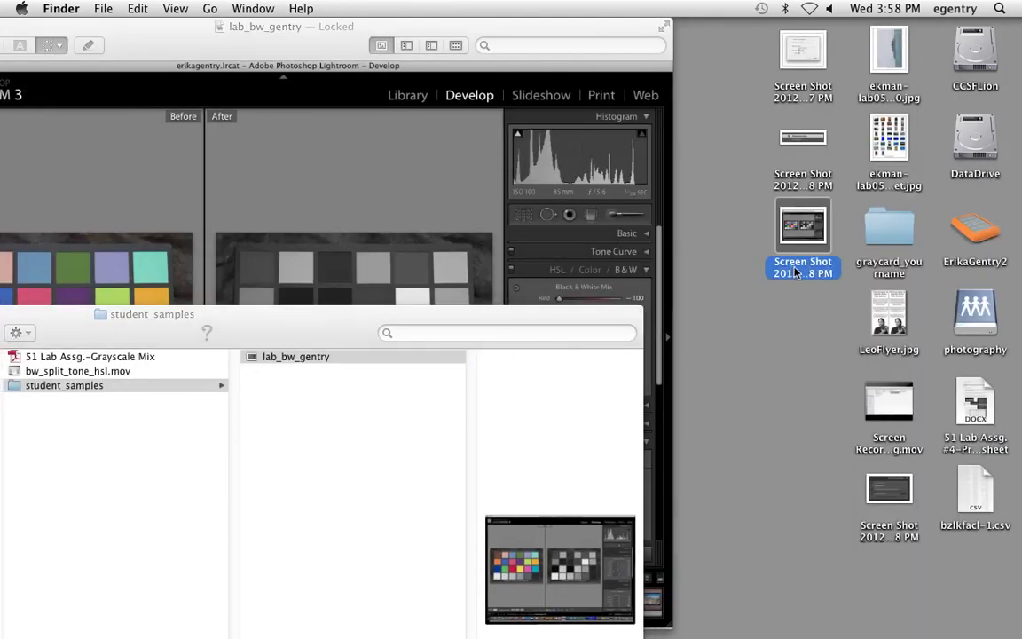
pyautogui.click(796, 268)
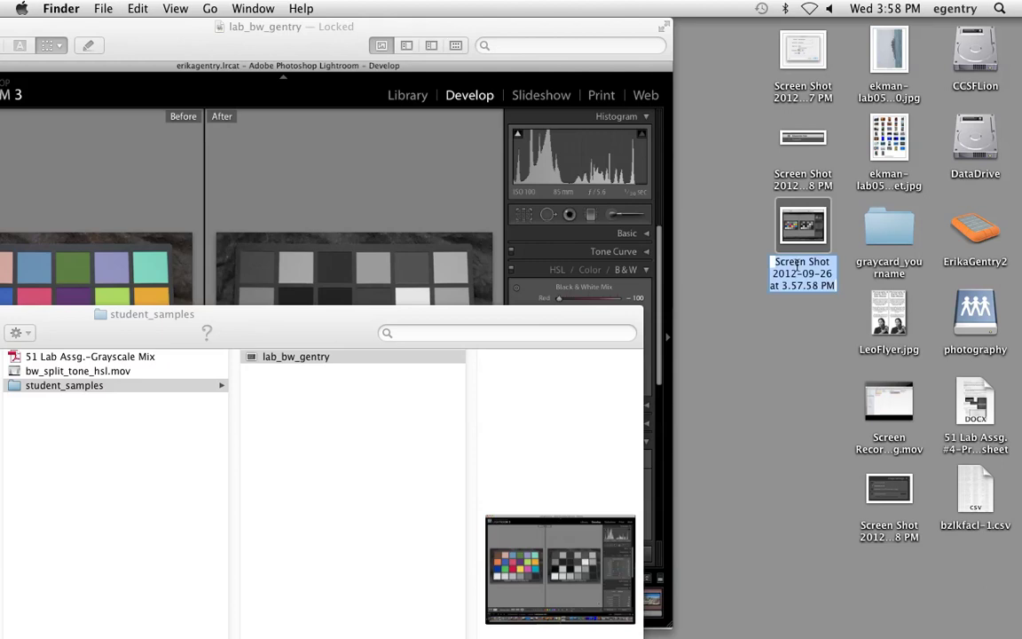
pyautogui.write('lab_bw')
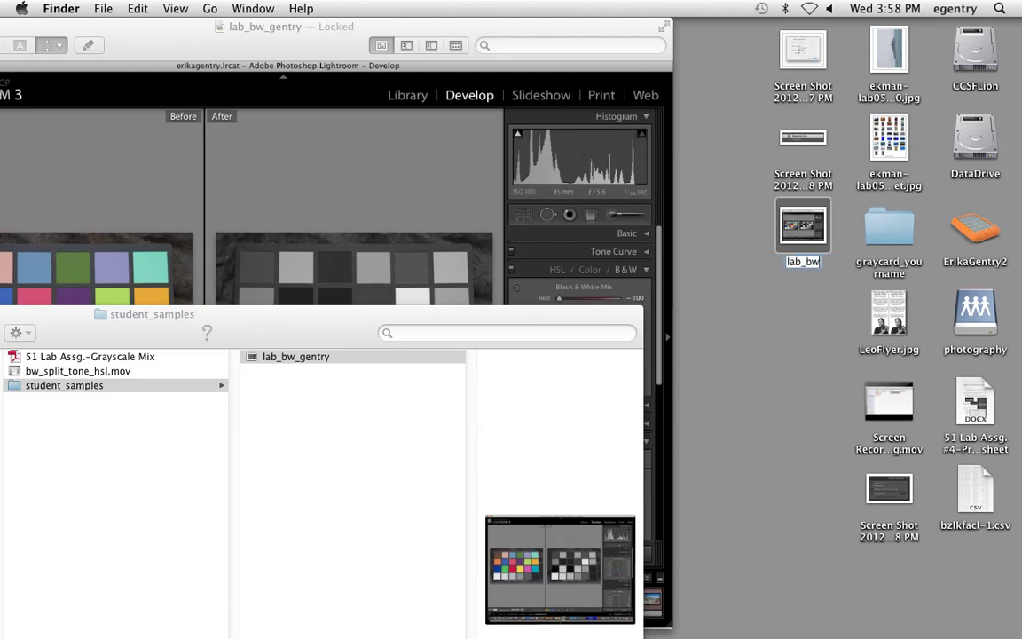
pyautogui.write('_myname')
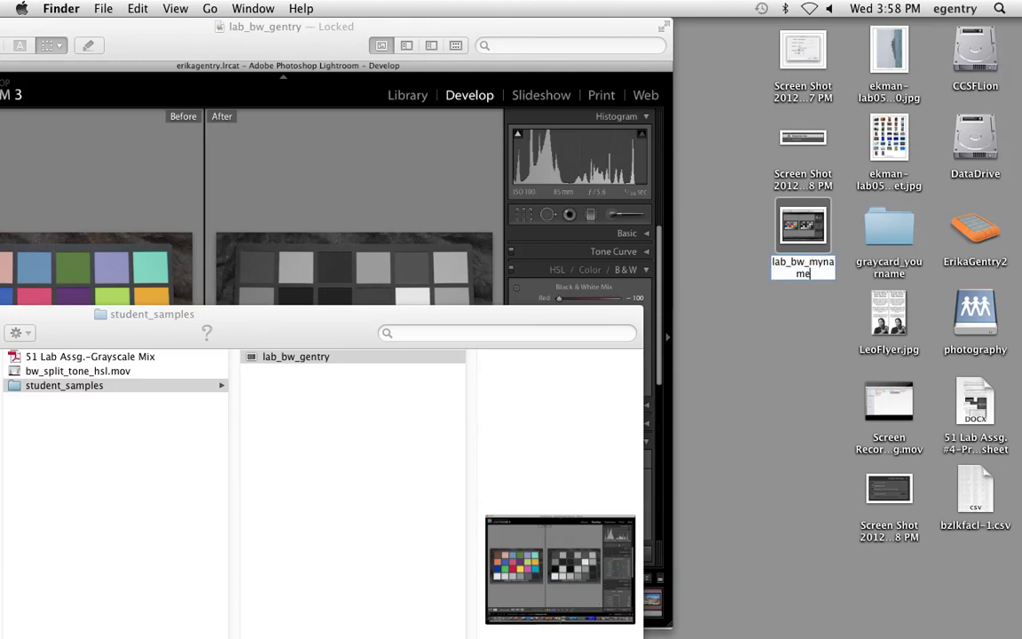
pyautogui.click(940, 323)
# - Copy lab_bw_myname into the photography drive's egentry > PH51 > DropBox folder
pyautogui.click(975, 315)
pyautogui.doubleClick(976, 315)
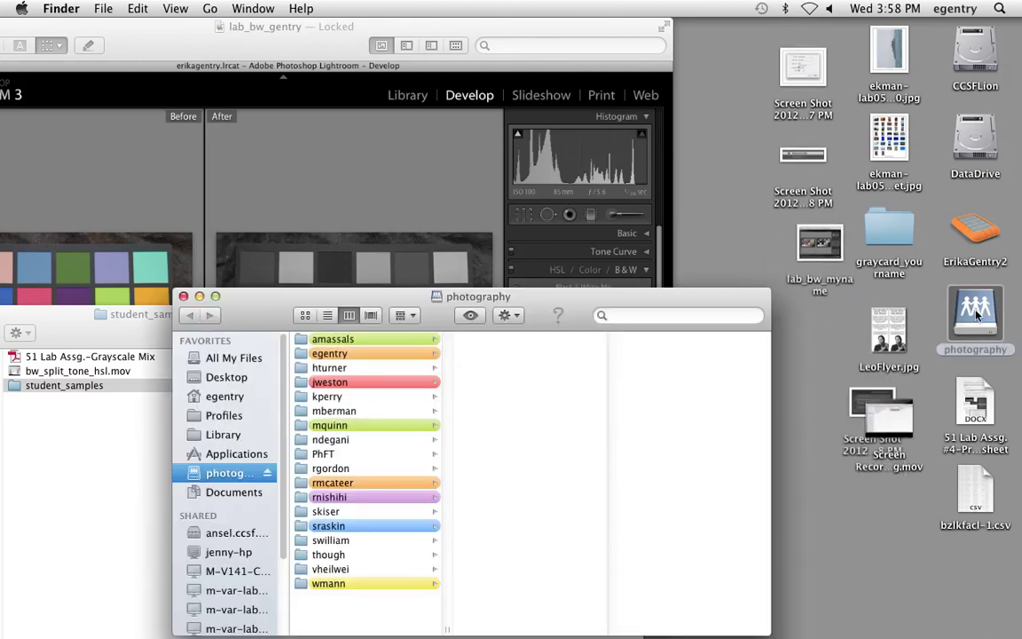
pyautogui.moveTo(437, 156); pyautogui.dragTo(352, 105)
pyautogui.click(267, 167)
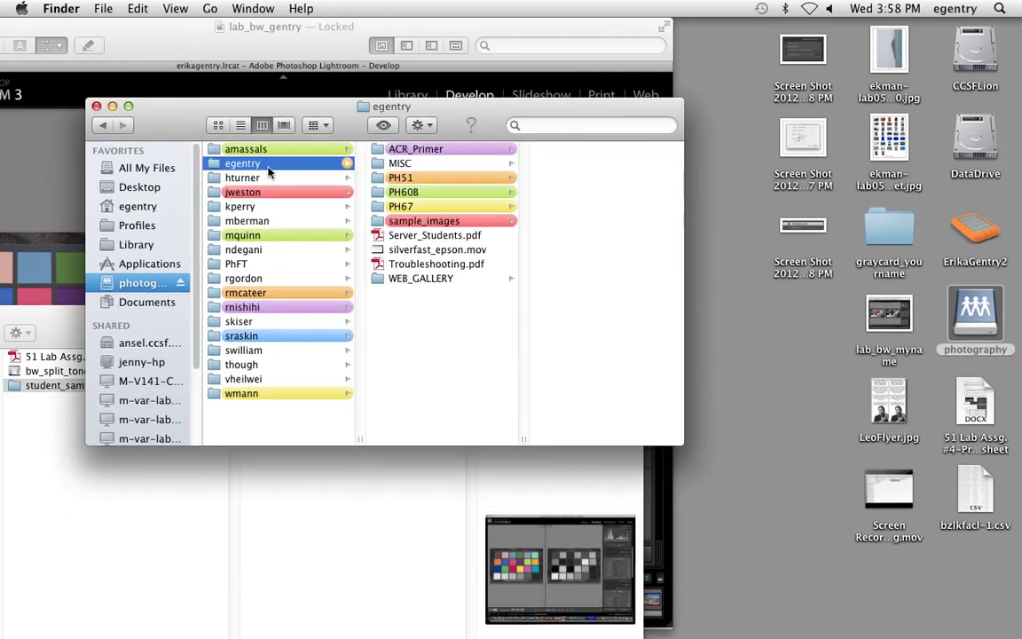
pyautogui.click(424, 178)
pyautogui.click(570, 150)
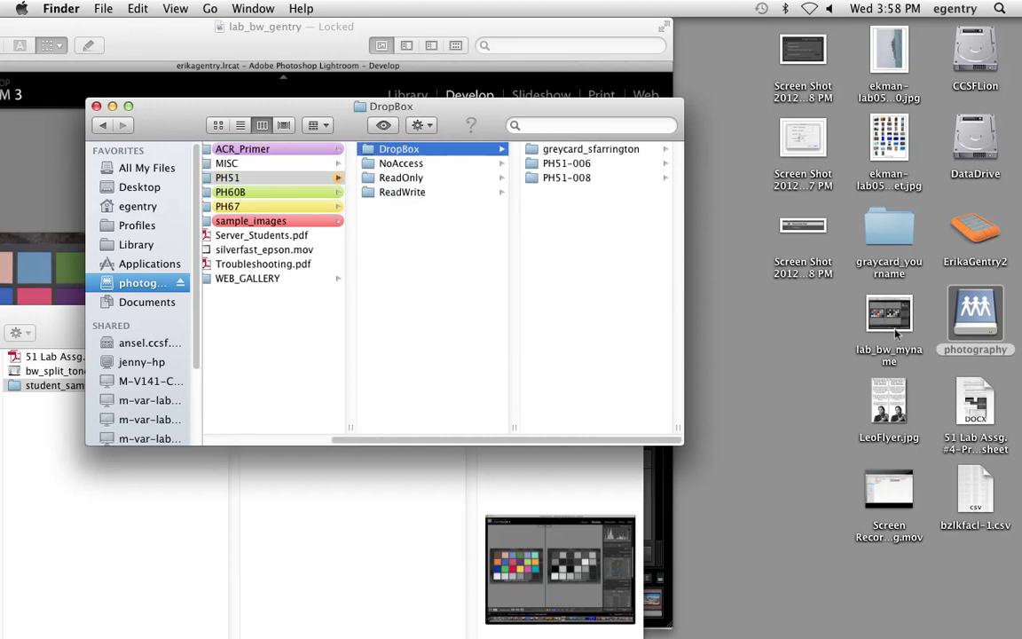
pyautogui.moveTo(888, 315); pyautogui.dragTo(410, 152)
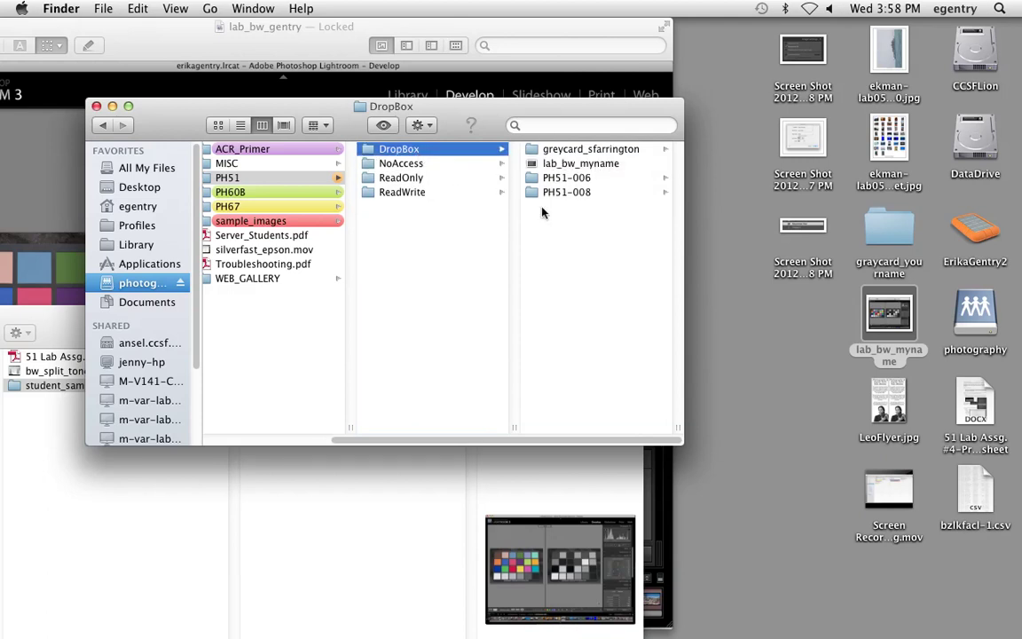
# - Move the greycard_sfarrington folder out of DropBox
pyautogui.click(554, 153)
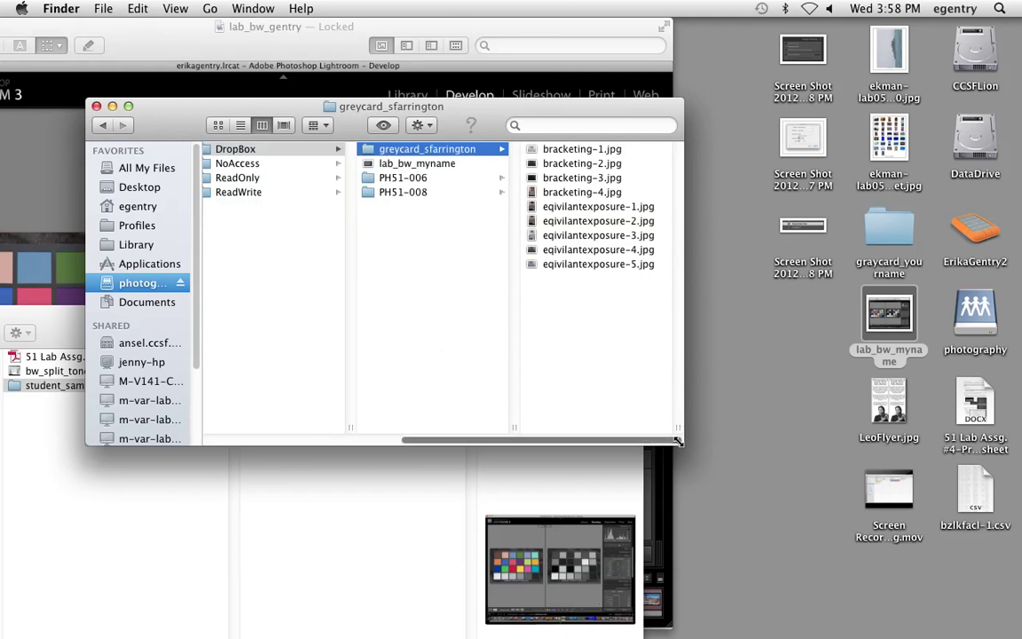
pyautogui.moveTo(677, 440); pyautogui.dragTo(823, 490)
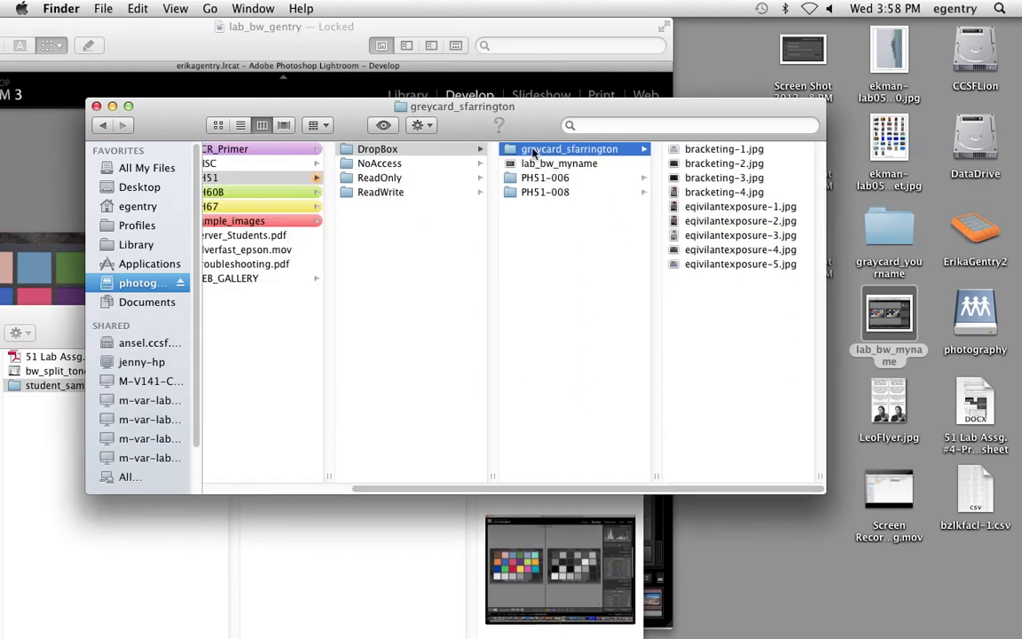
pyautogui.moveTo(534, 153); pyautogui.dragTo(577, 195)
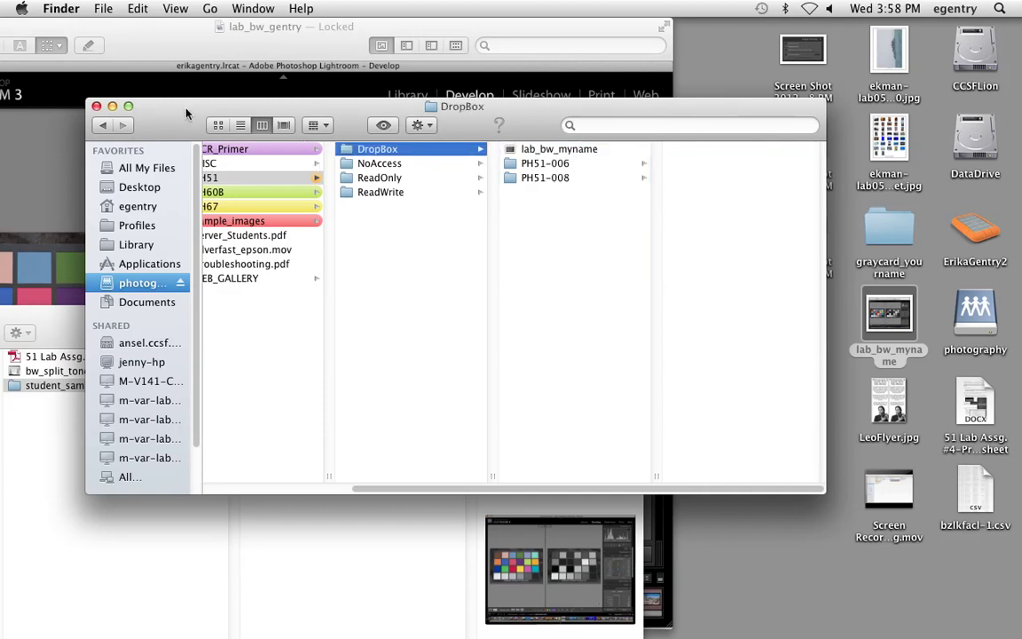
# - Close the DropBox window and move the screenshot preview out of the way
pyautogui.click(97, 106)
pyautogui.click(416, 244)
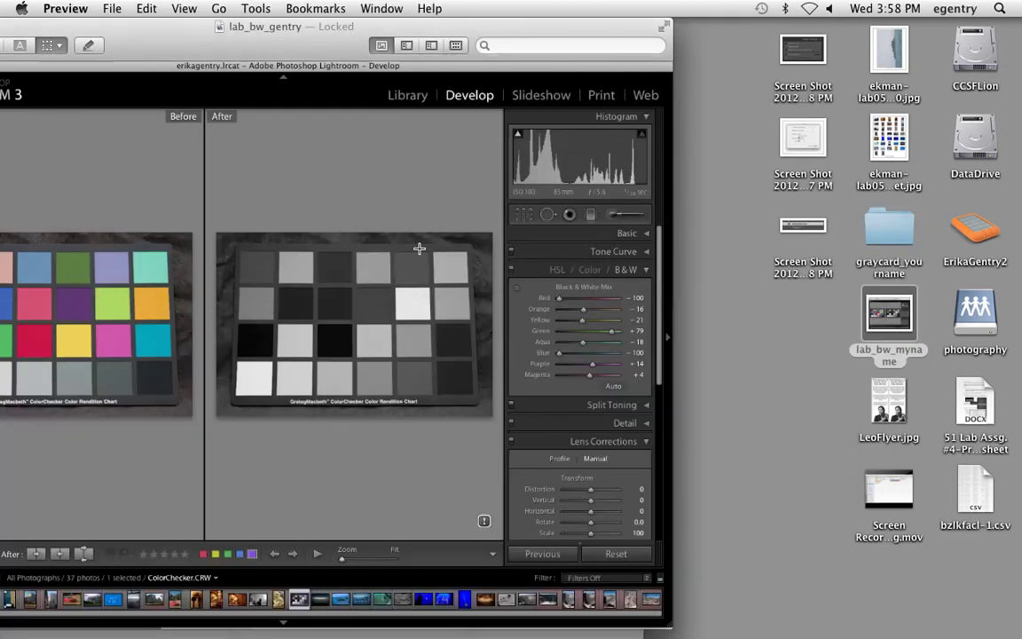
pyautogui.moveTo(233, 45); pyautogui.dragTo(559, 58)
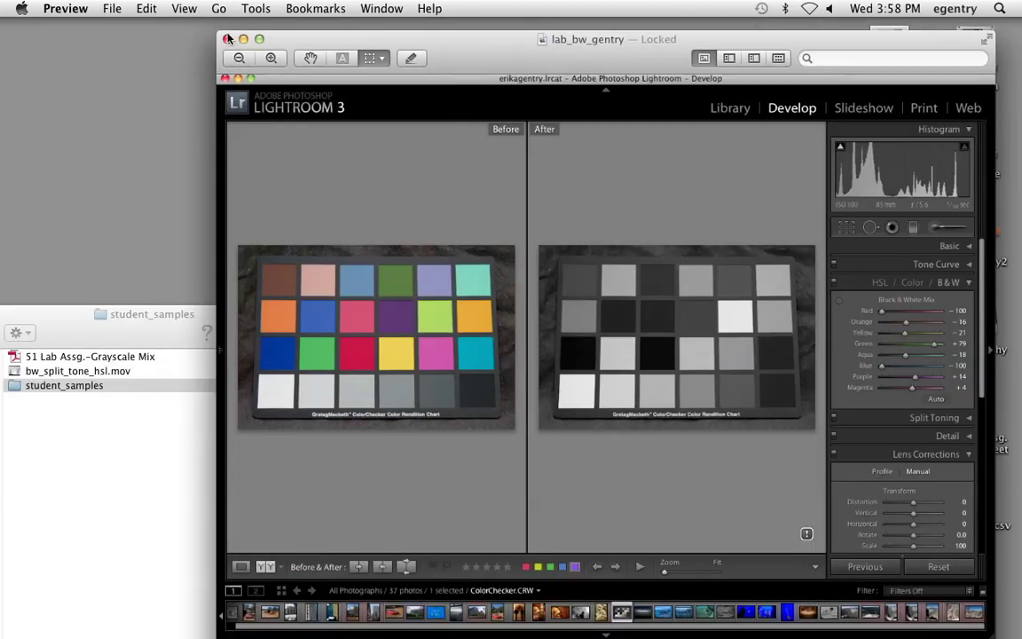
pyautogui.press('super+w')
pyautogui.moveTo(232, 323); pyautogui.dragTo(619, 38)
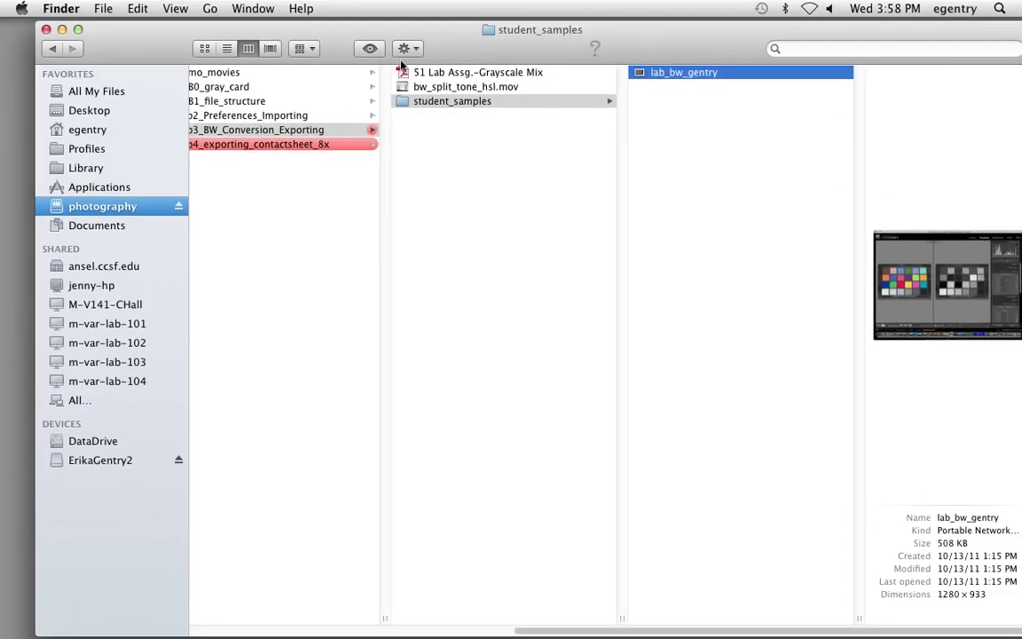
pyautogui.hscroll(-10, 518, 567)
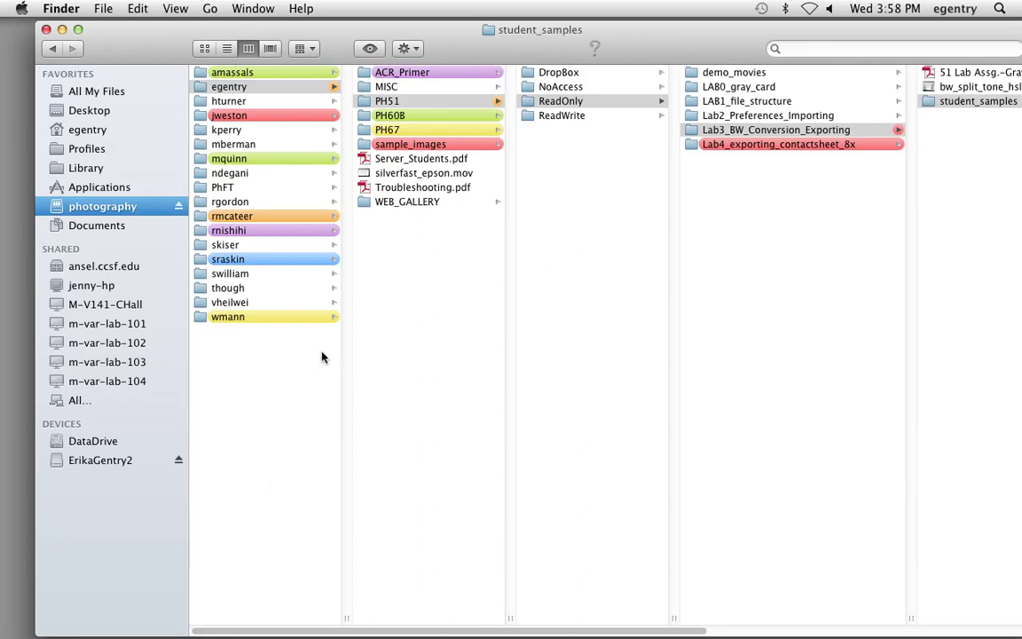
# - Open egentry.lrcat from ErikaGentry2 > erika_gentry > Lightroom_Catalogue > egentry
pyautogui.click(223, 88)
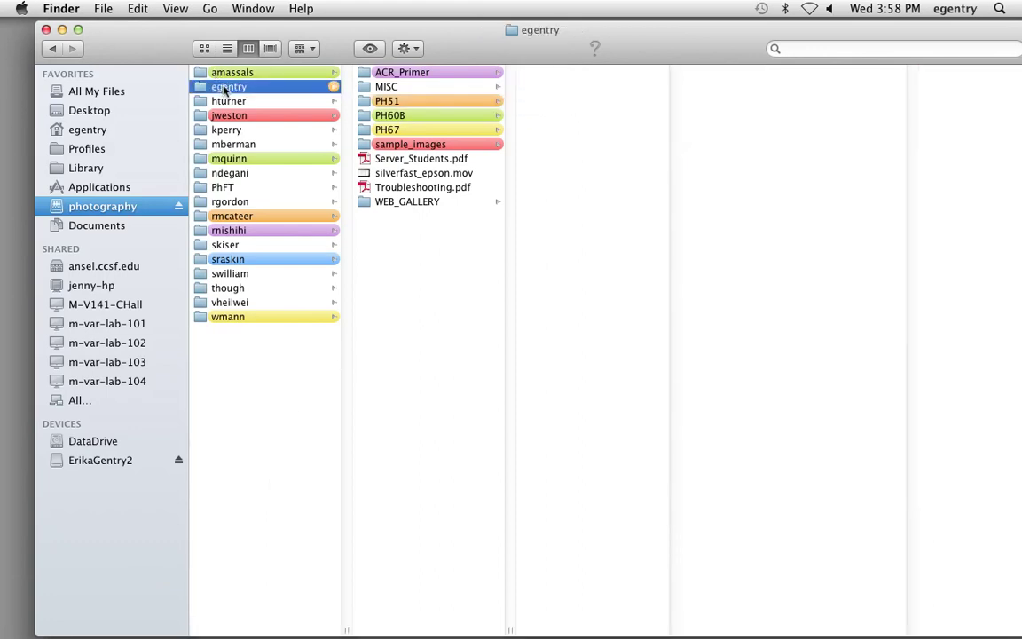
pyautogui.click(111, 459)
pyautogui.click(271, 74)
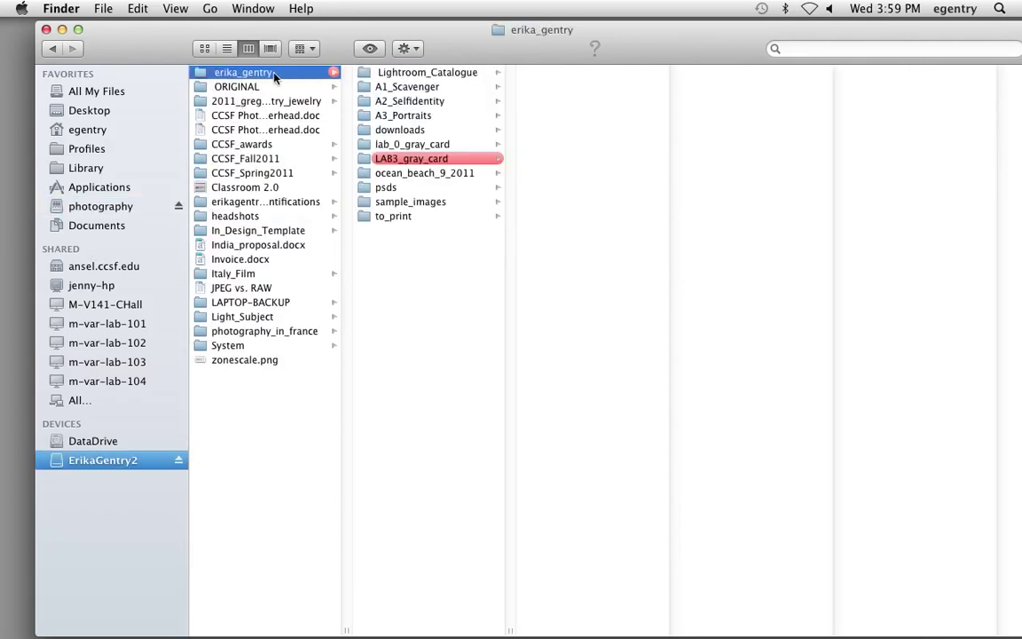
pyautogui.click(413, 74)
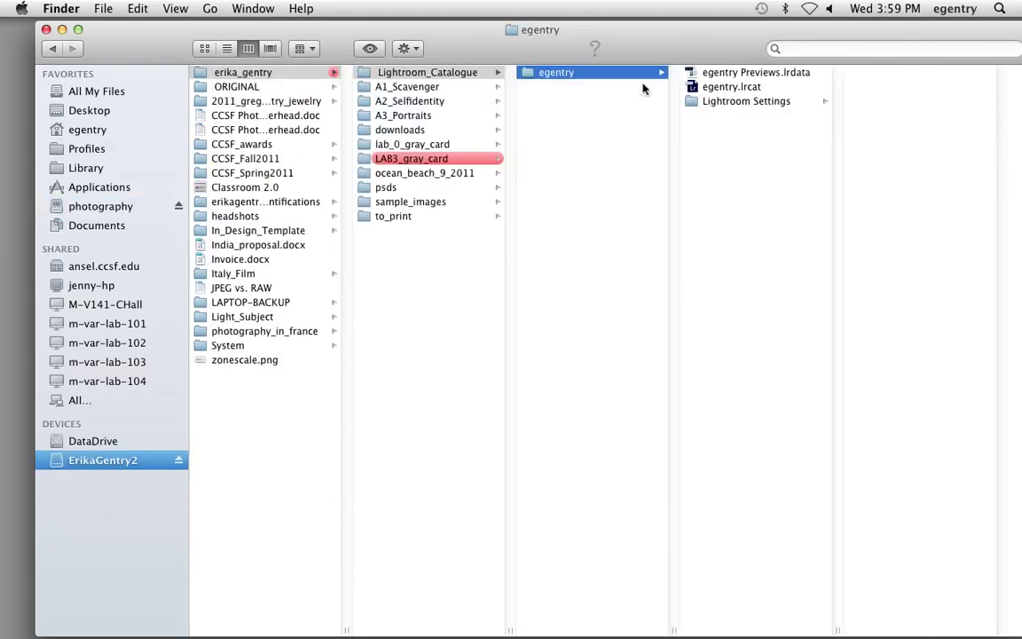
pyautogui.click(578, 75)
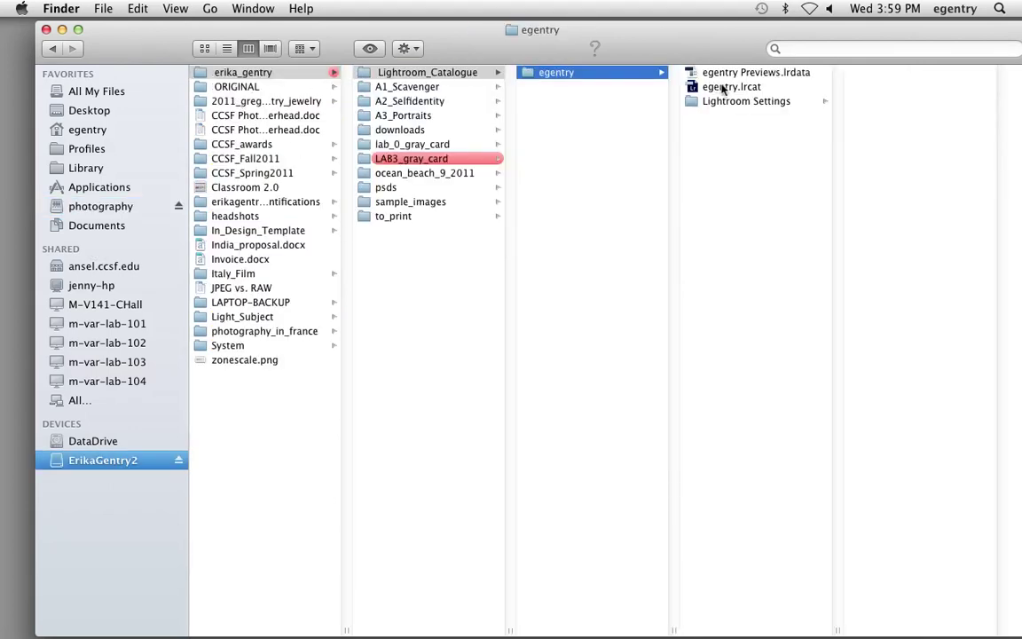
pyautogui.click(433, 75)
pyautogui.click(566, 75)
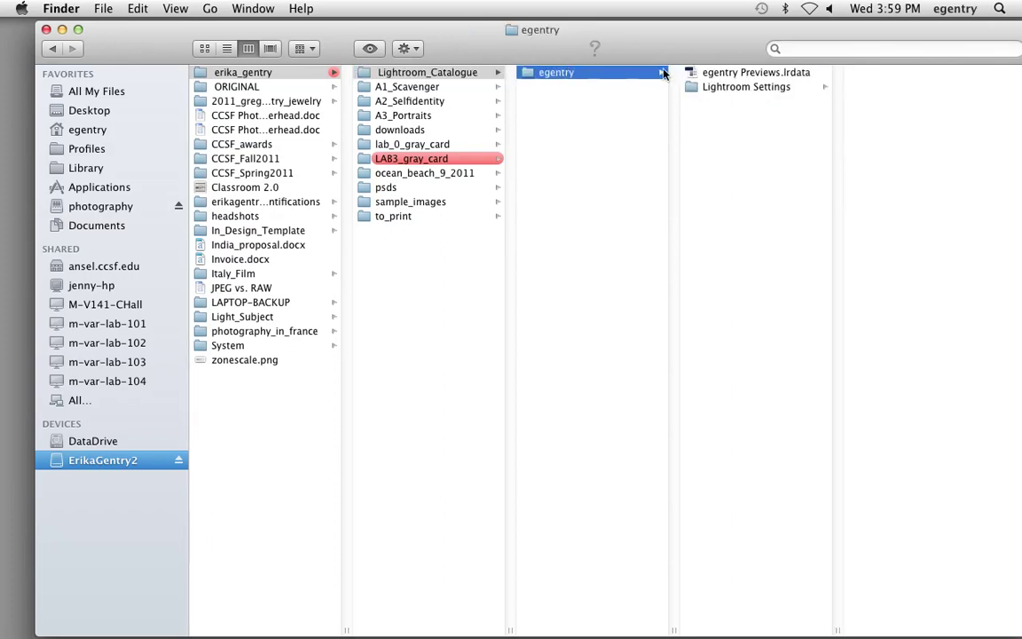
pyautogui.moveTo(666, 46); pyautogui.dragTo(637, 58)
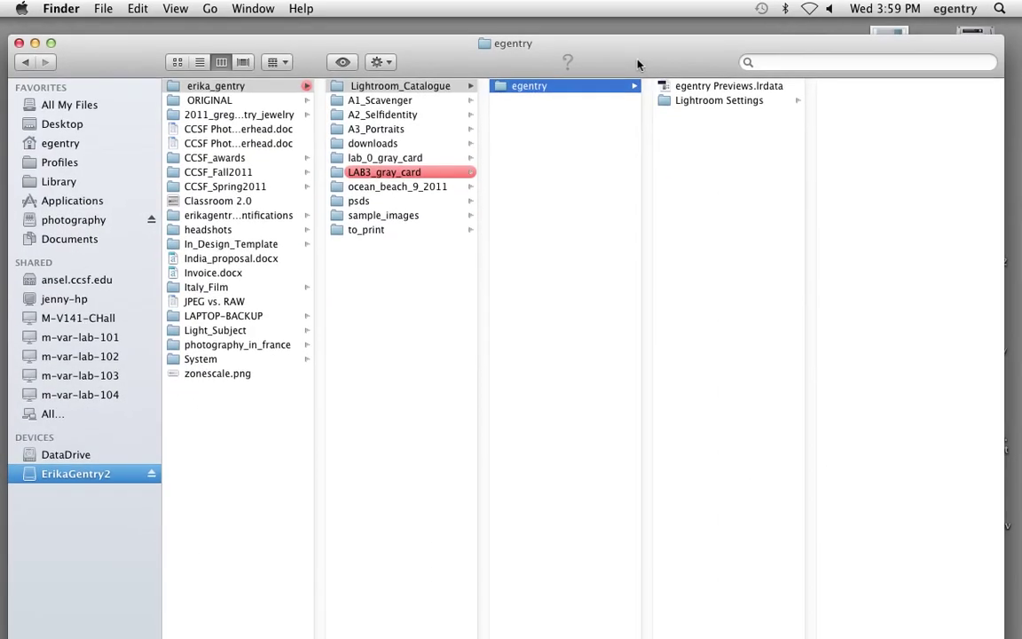
pyautogui.press('super+z')
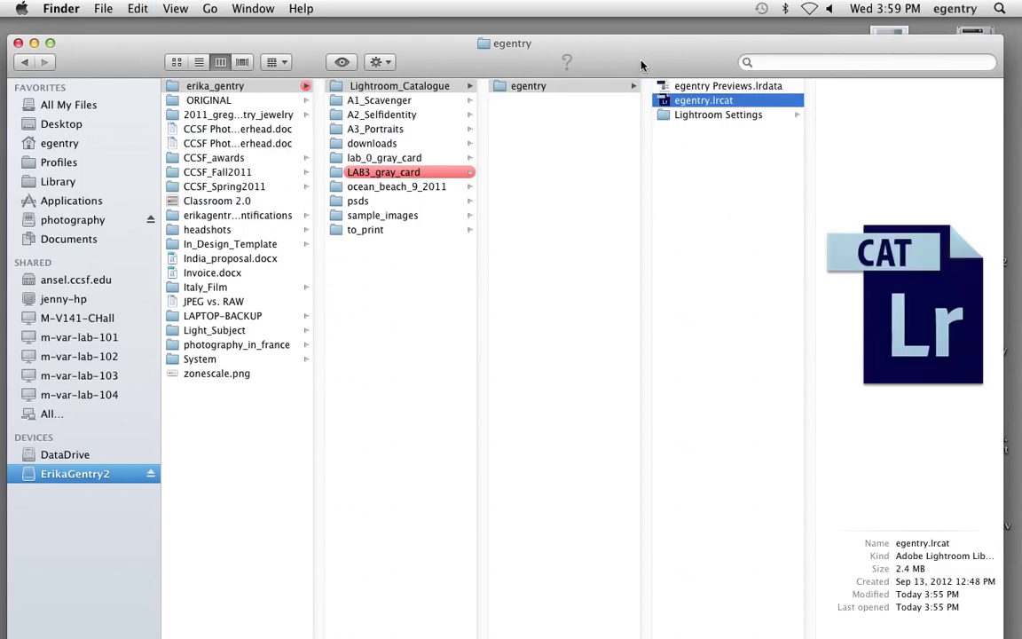
pyautogui.doubleClick(711, 101)
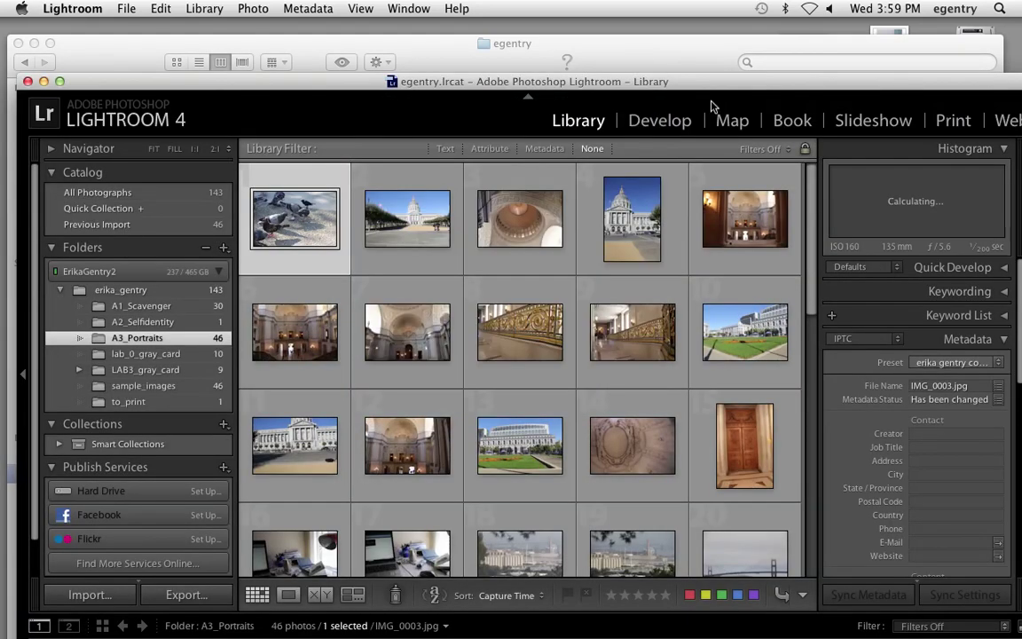
# - Show the sample_images folder and open the red car photo monterey_aquarium004.jpg large
pyautogui.moveTo(666, 96); pyautogui.dragTo(661, 41)
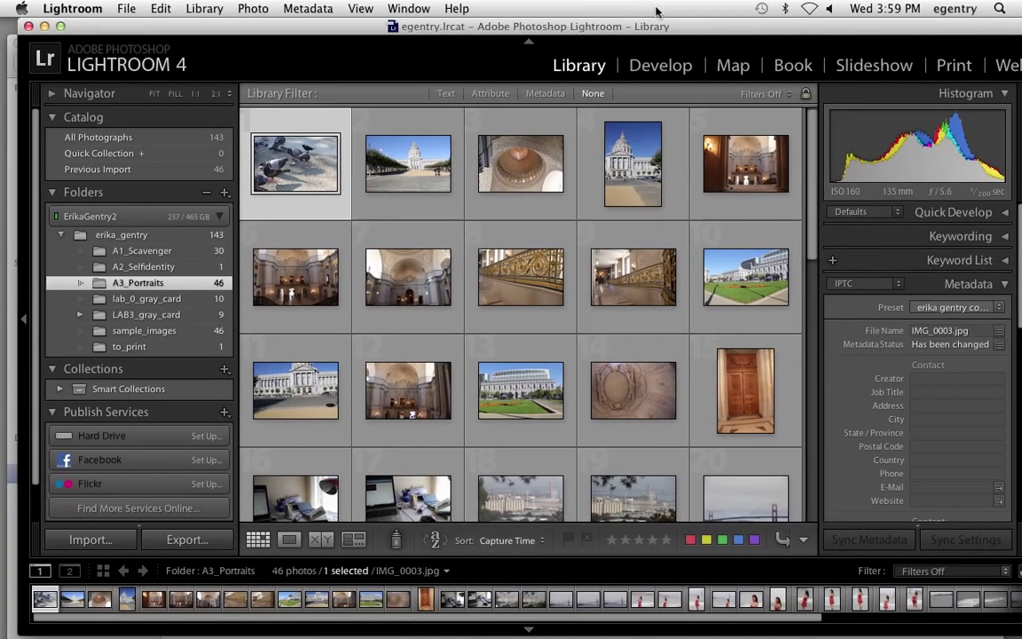
pyautogui.click(131, 331)
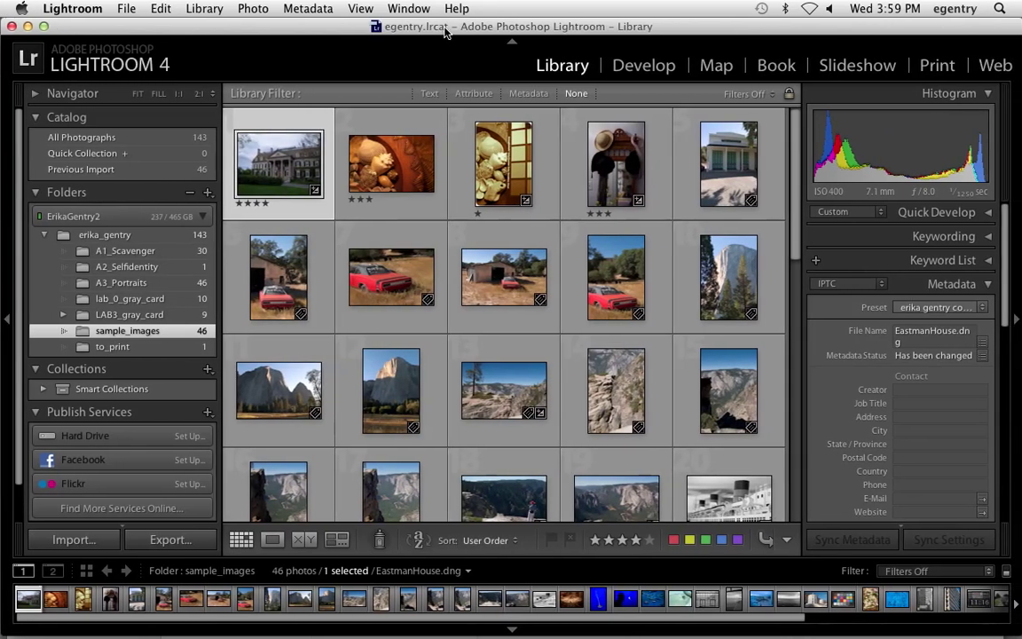
pyautogui.moveTo(444, 33); pyautogui.dragTo(434, 24)
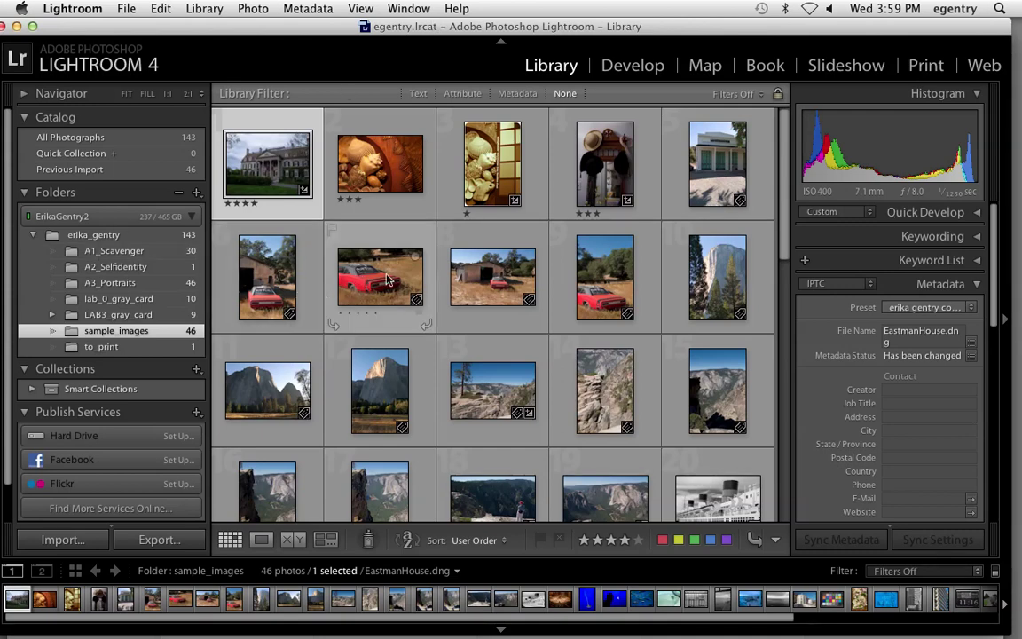
pyautogui.doubleClick(595, 267)
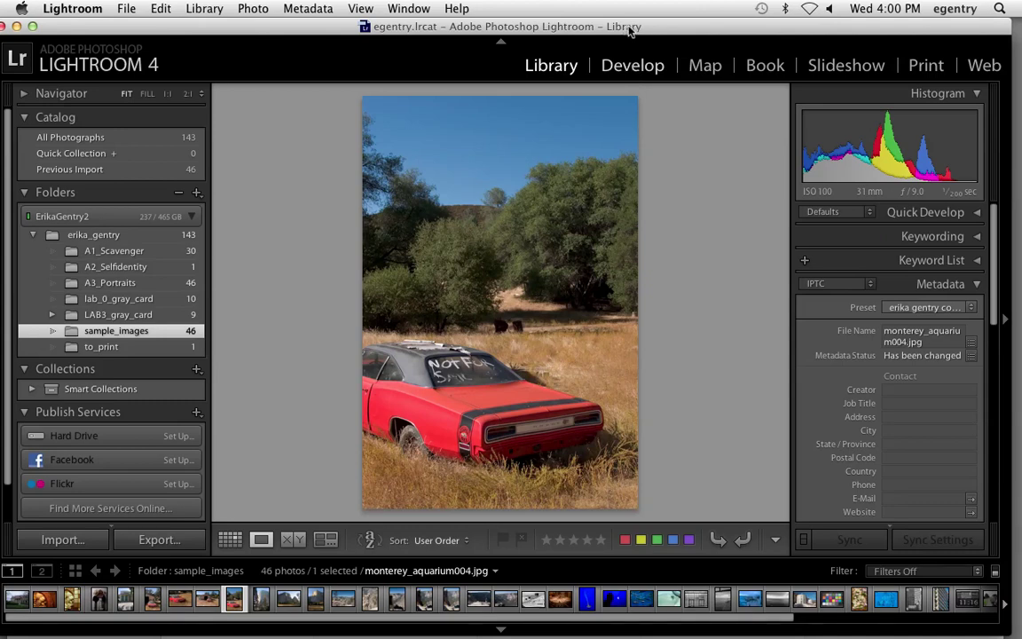
# - Maximize the Lightroom window and switch the red car photo into the Develop module
pyautogui.doubleClick(633, 29)
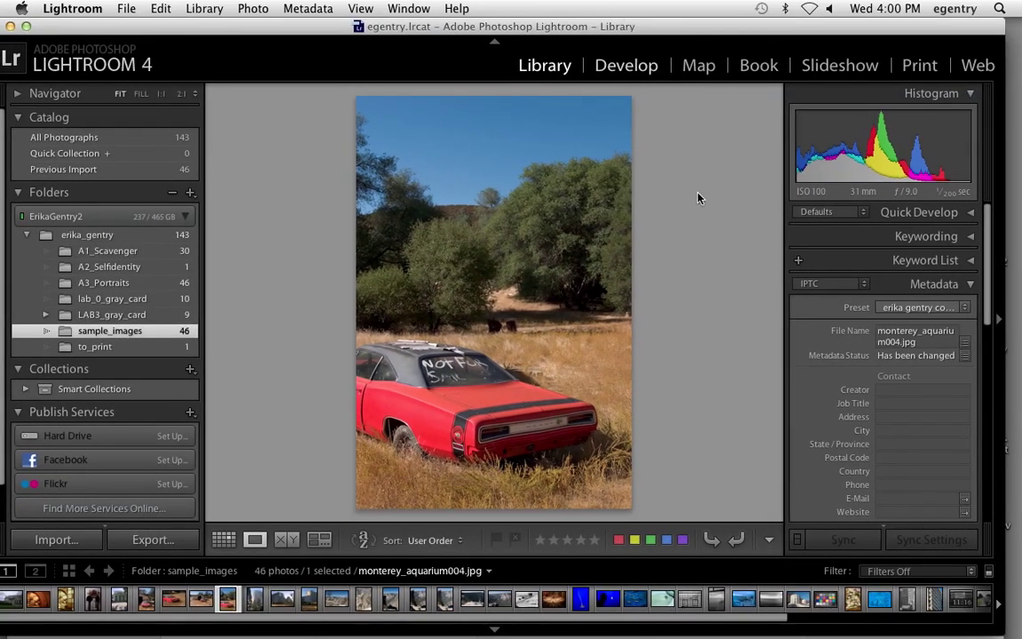
pyautogui.press('d')
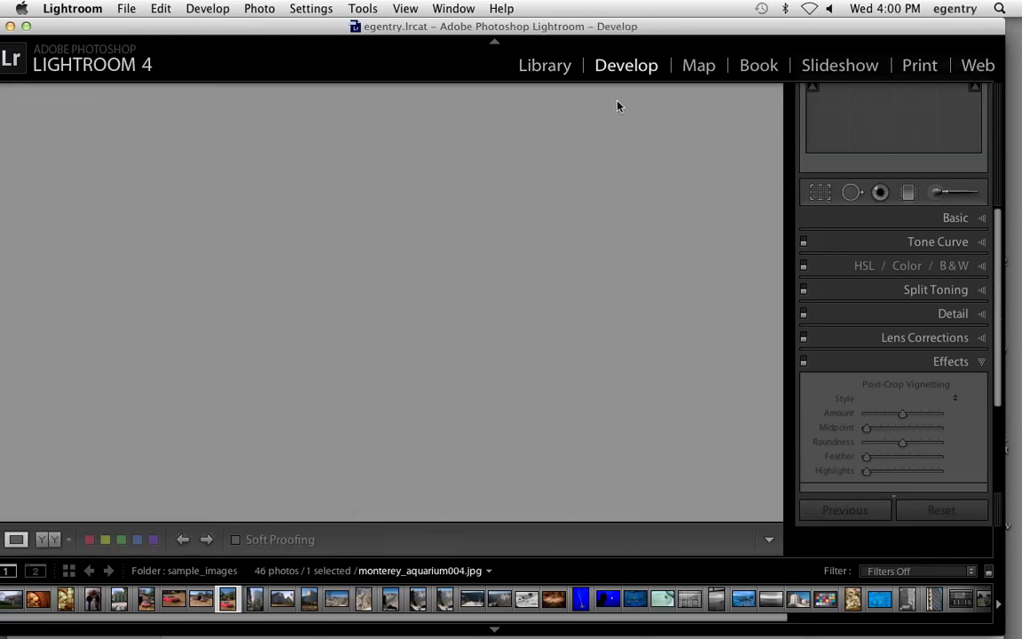
pyautogui.moveTo(581, 33); pyautogui.dragTo(615, 19)
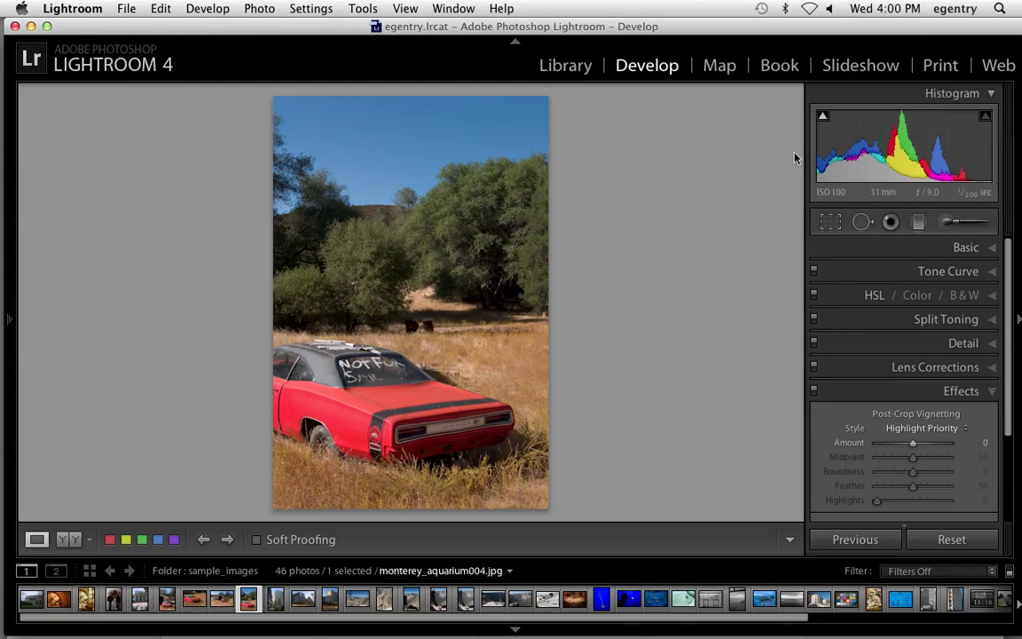
# - Expand the HSL / Color / B&W panel and convert the photo to black and white
pyautogui.click(990, 255)
pyautogui.click(989, 253)
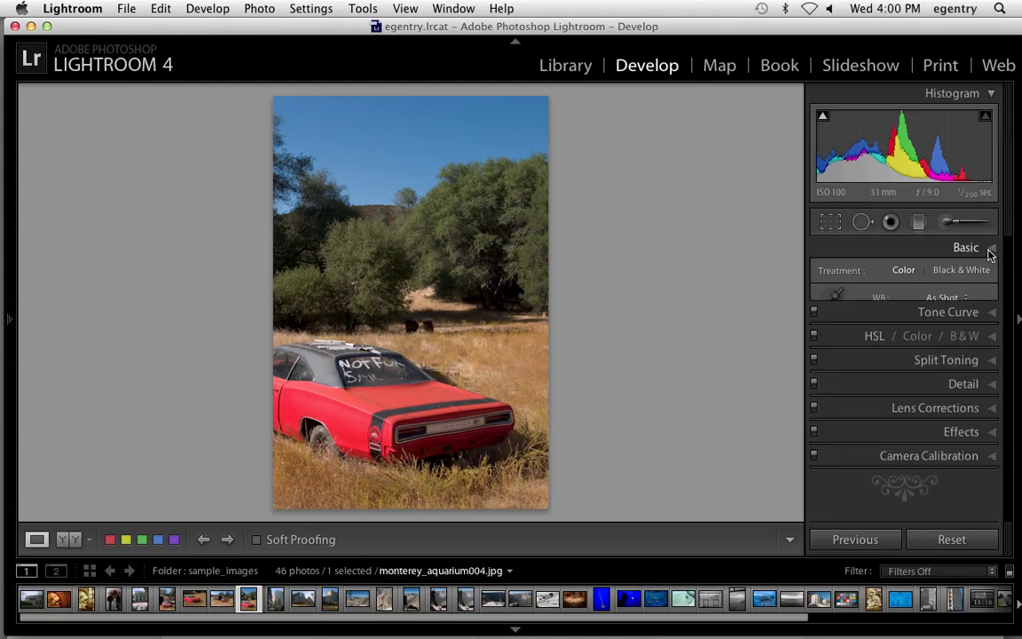
pyautogui.click(989, 298)
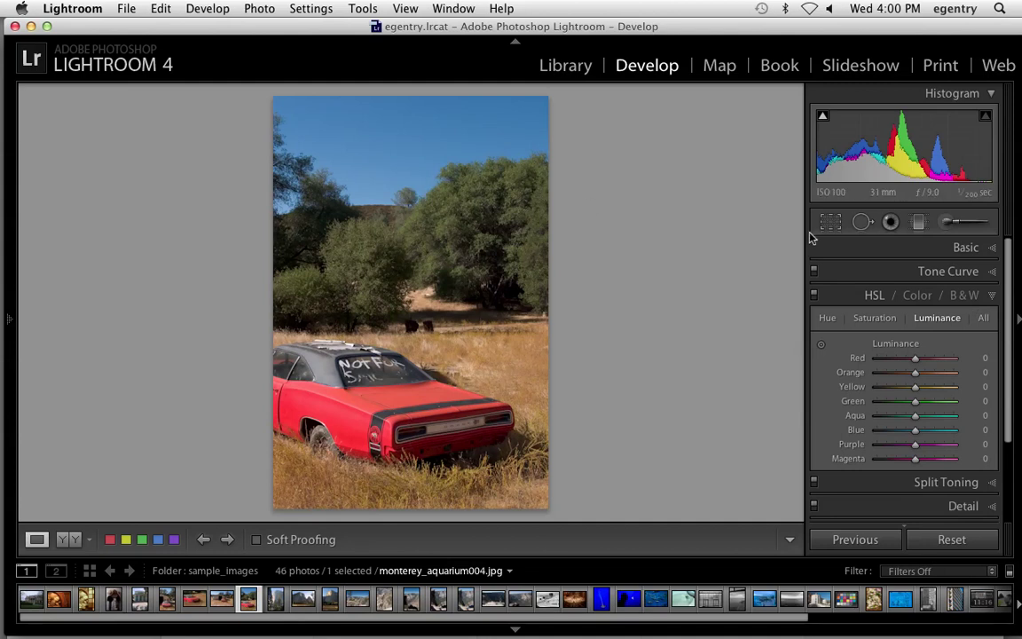
pyautogui.click(970, 298)
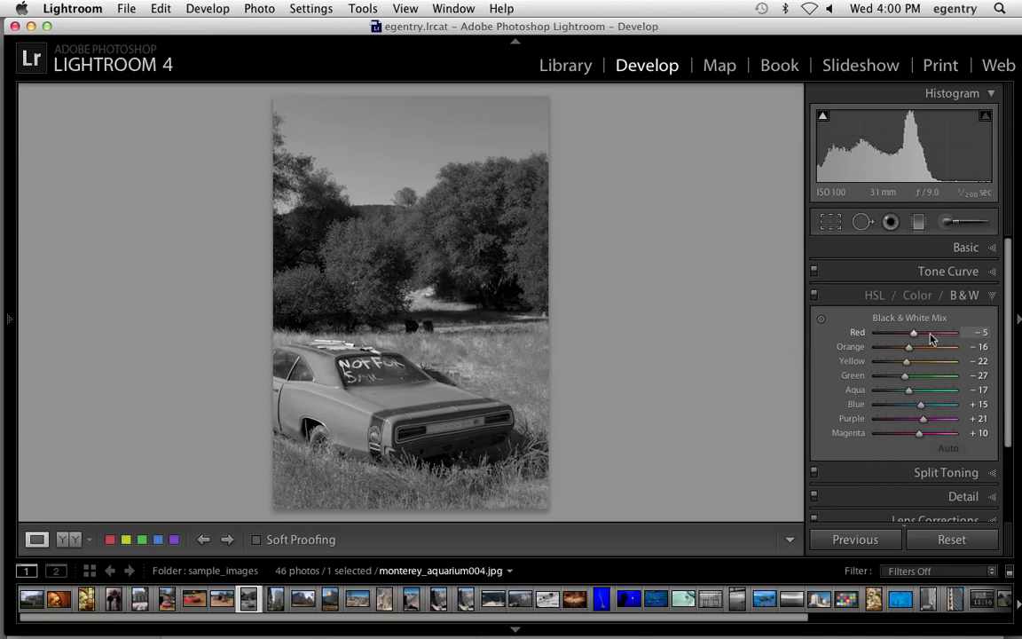
# - Zoom 1:1 on the car and compare Before/After side by side, framing NOT FOR SAIL
pyautogui.click(388, 406)
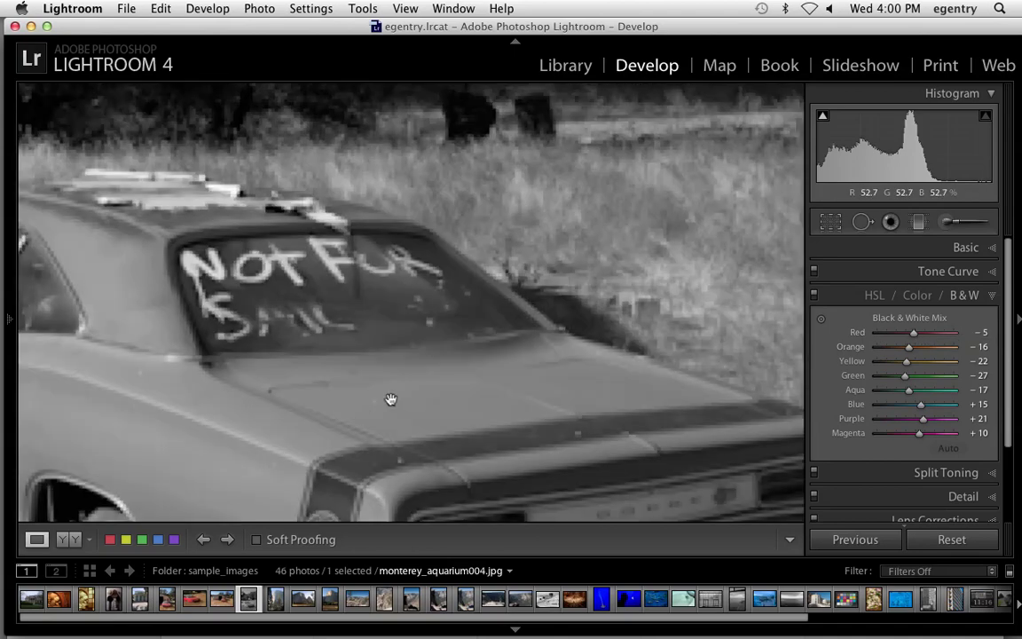
pyautogui.moveTo(390, 401); pyautogui.dragTo(496, 303)
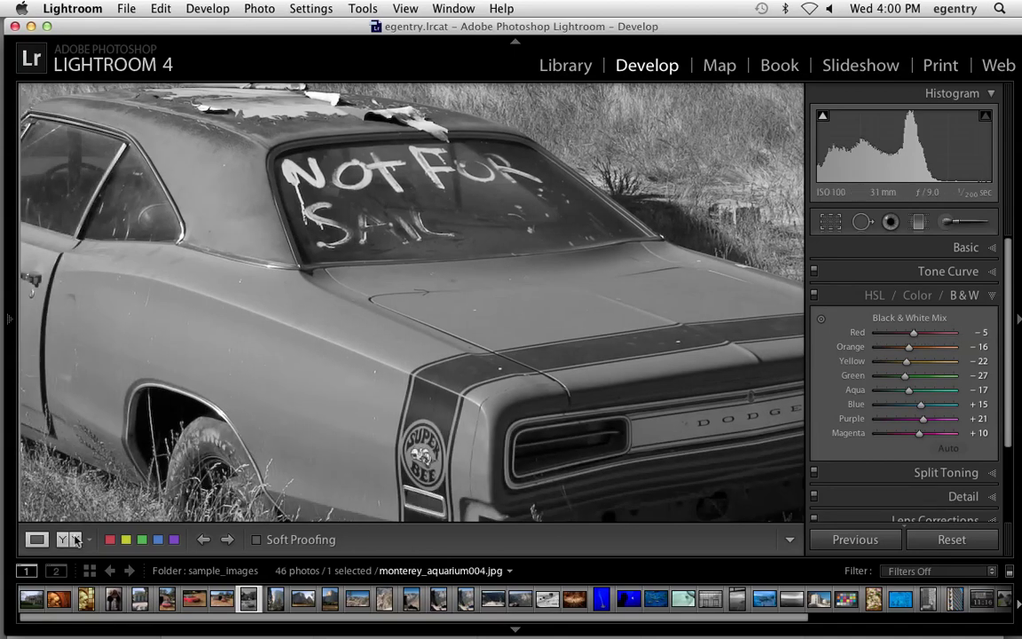
pyautogui.click(68, 539)
pyautogui.moveTo(453, 361); pyautogui.dragTo(611, 358)
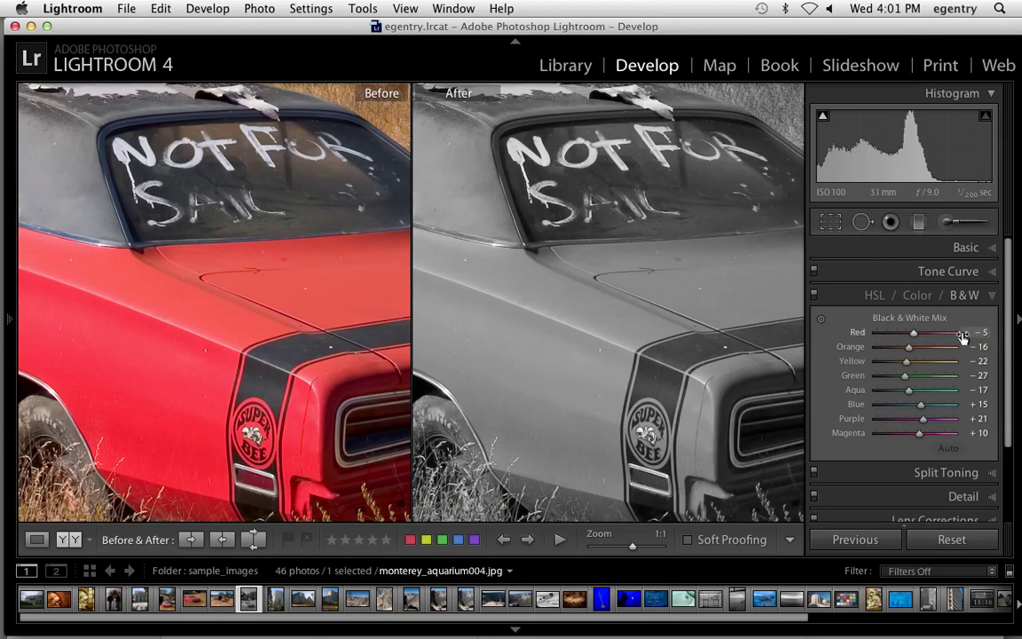
# - Set the B&W mix Red to −88 and Blue to +74, viewing the whole photo
pyautogui.moveTo(914, 332)
pyautogui.mouseDown()
pyautogui.moveTo(955, 337)
pyautogui.moveTo(877, 338)
pyautogui.mouseUp()
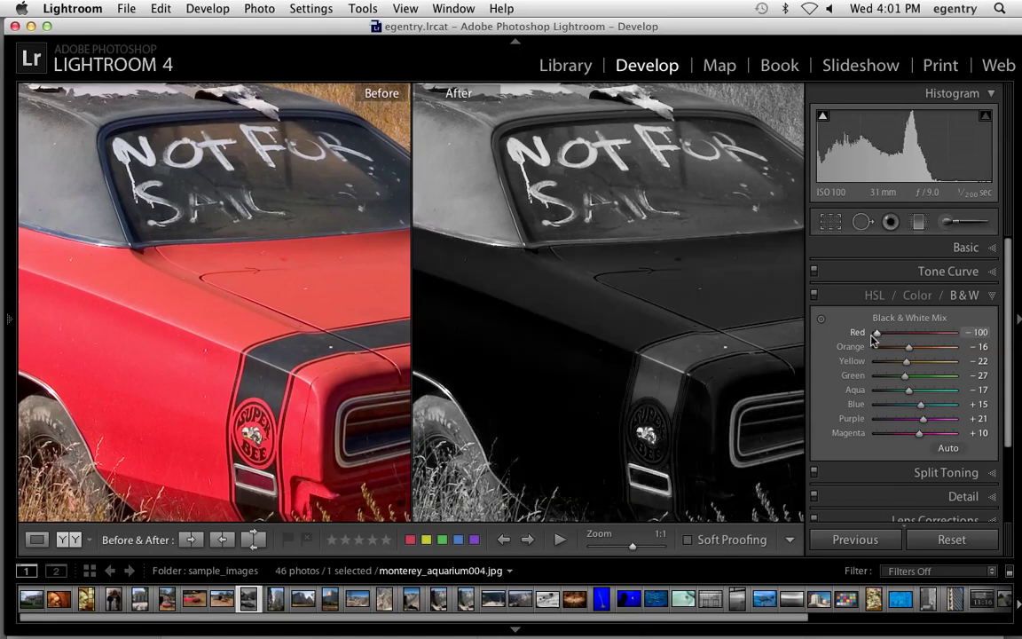
pyautogui.moveTo(872, 339); pyautogui.dragTo(883, 337)
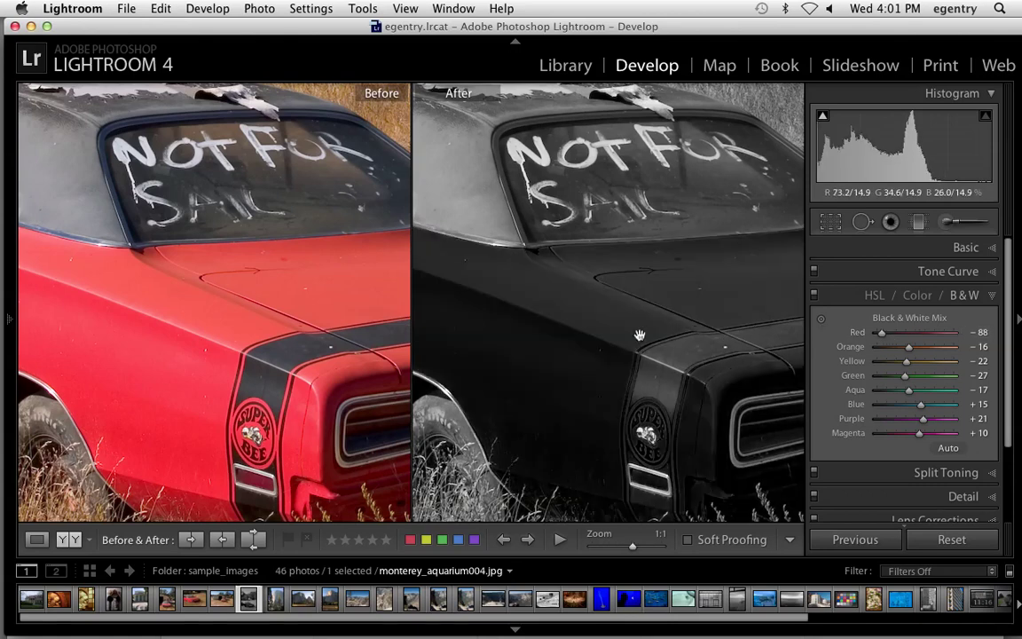
pyautogui.click(621, 144)
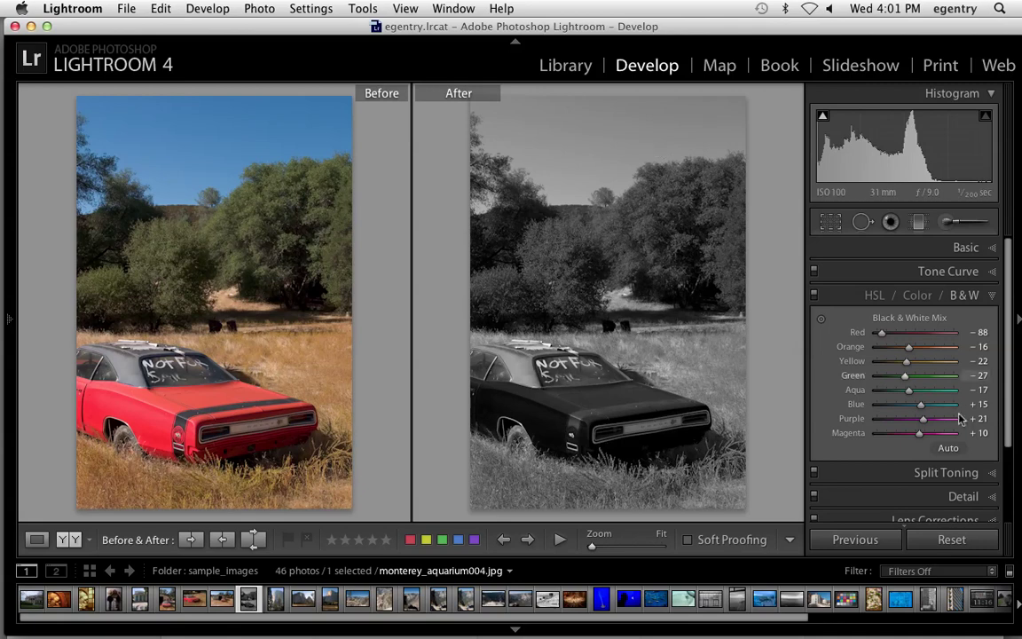
pyautogui.moveTo(920, 405); pyautogui.dragTo(953, 414)
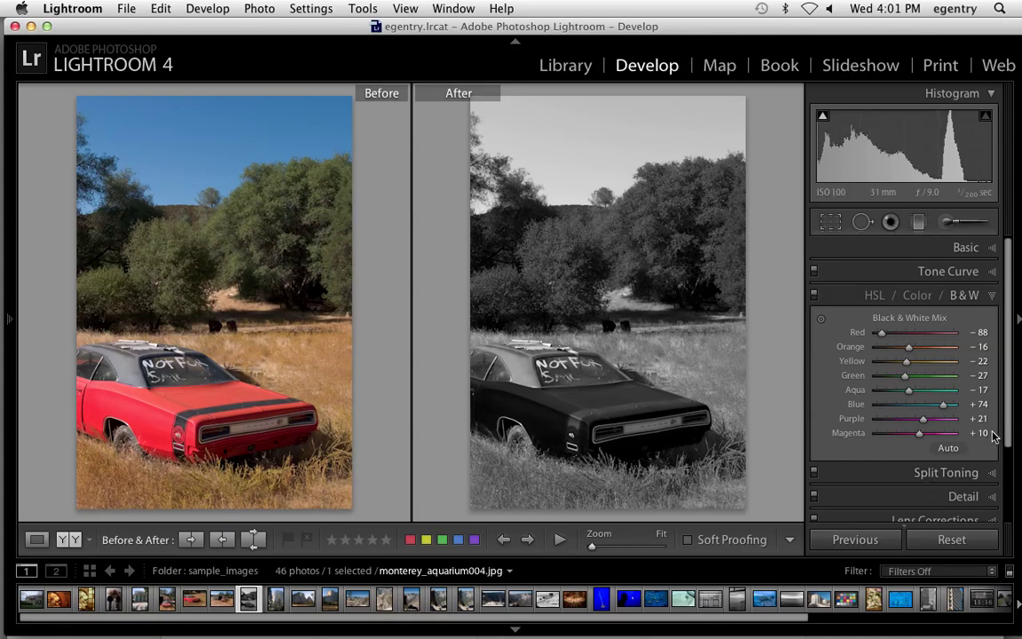
# - Zoom to 1:1 on the car and drag both the Red and Blue mix sliders to -100
pyautogui.click(533, 417)
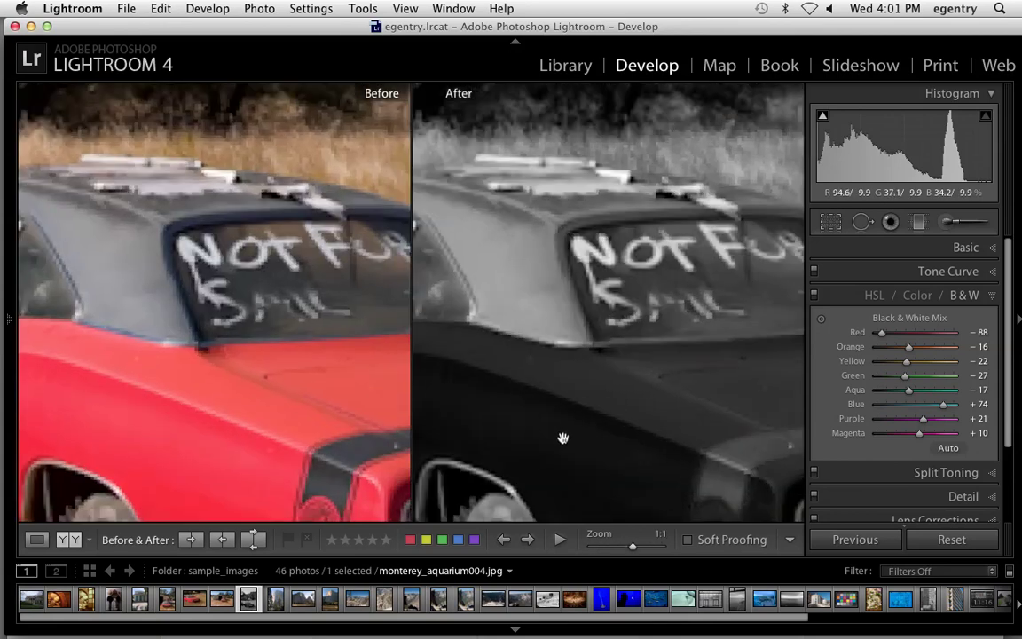
pyautogui.moveTo(521, 383); pyautogui.dragTo(659, 274)
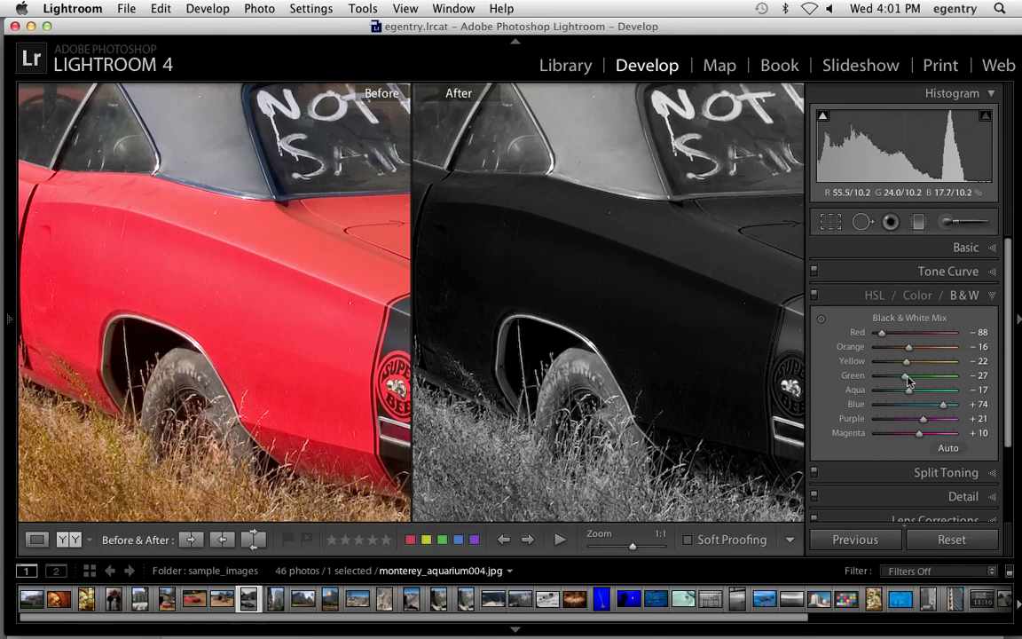
pyautogui.moveTo(869, 334); pyautogui.dragTo(856, 335)
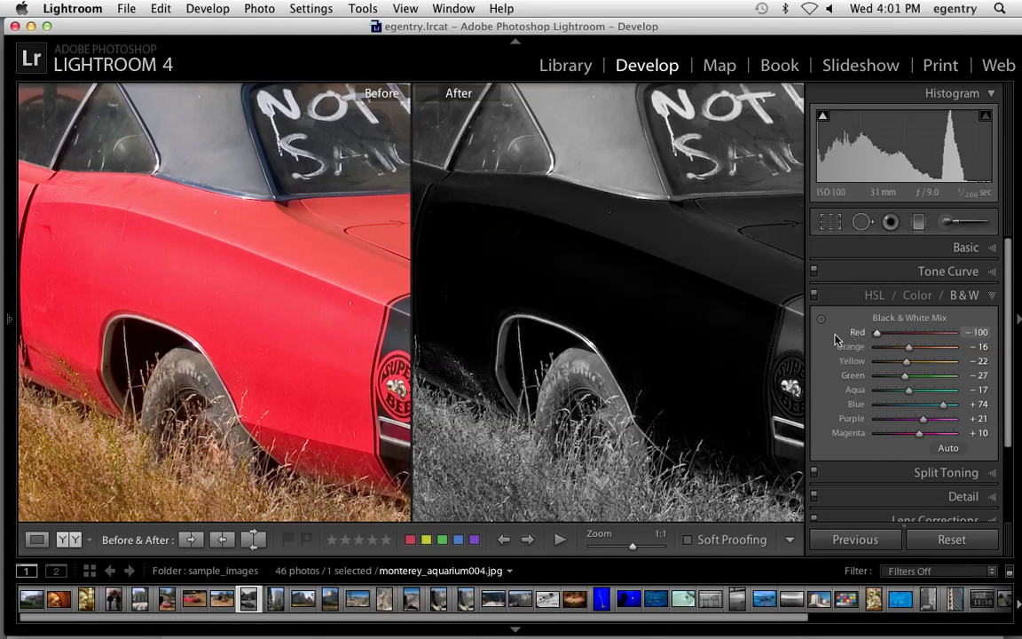
pyautogui.moveTo(854, 404); pyautogui.dragTo(825, 404)
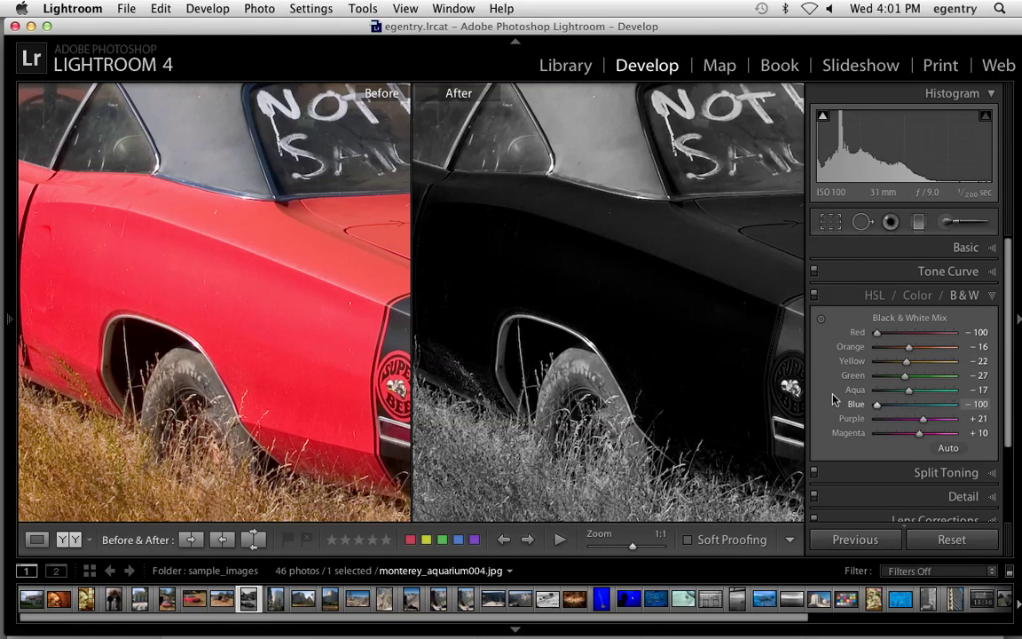
# - Pan up to the sky and bring Blue back to -43 so the sky turns mid grey
pyautogui.moveTo(615, 428); pyautogui.dragTo(714, 323)
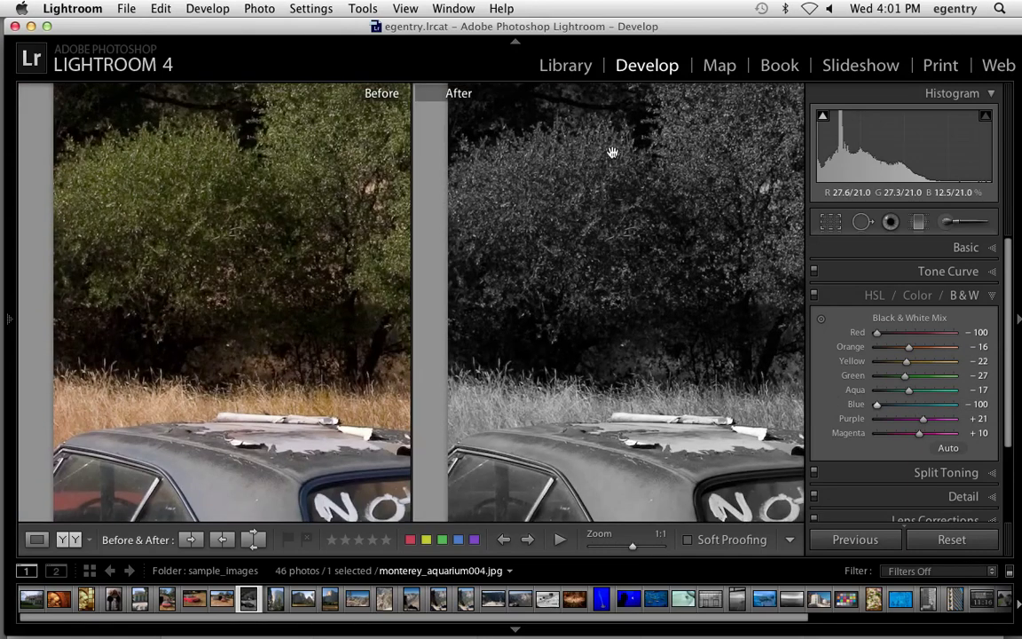
pyautogui.moveTo(611, 153); pyautogui.dragTo(658, 533)
pyautogui.moveTo(666, 107); pyautogui.dragTo(583, 290)
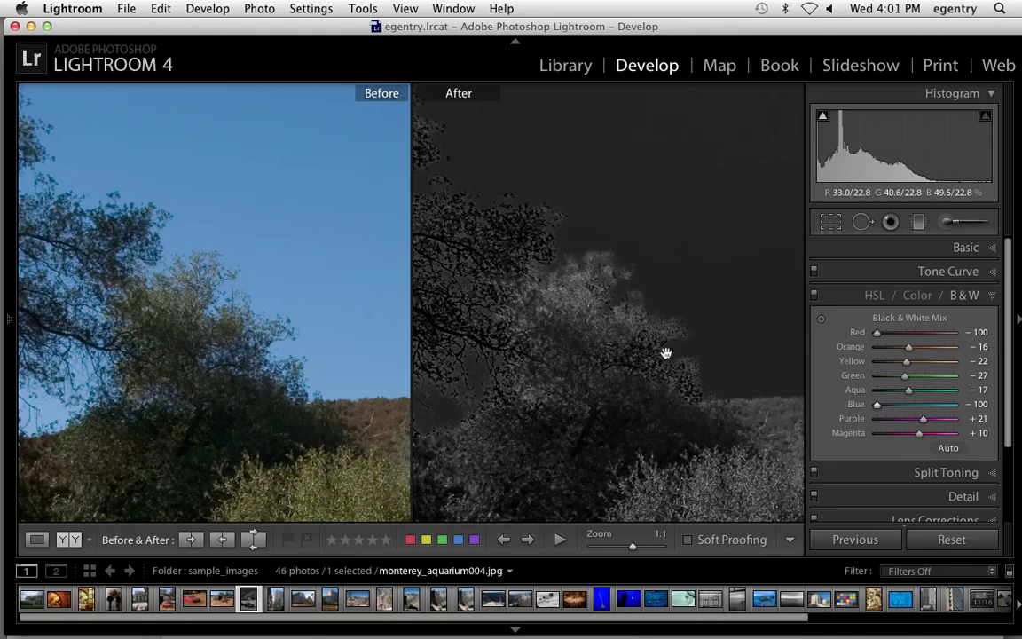
pyautogui.click(548, 285)
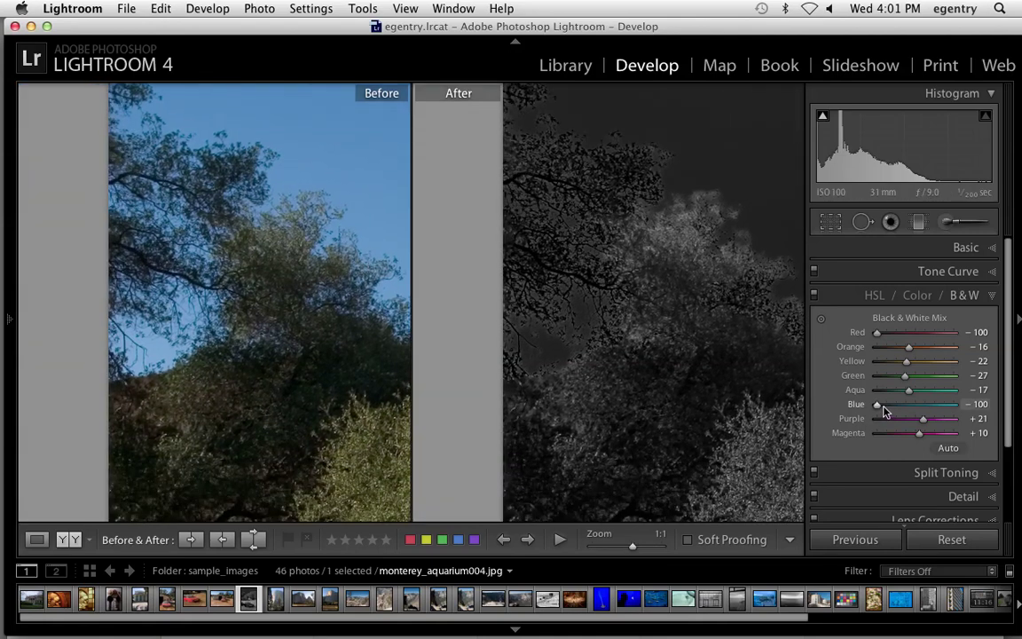
pyautogui.moveTo(708, 149); pyautogui.dragTo(611, 290)
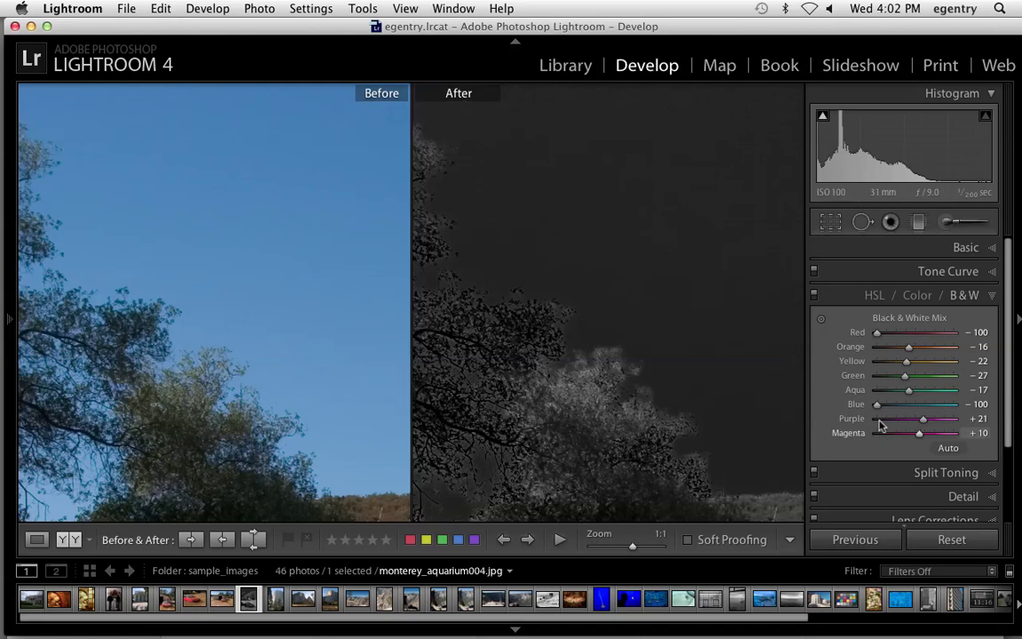
pyautogui.moveTo(877, 403); pyautogui.dragTo(900, 410)
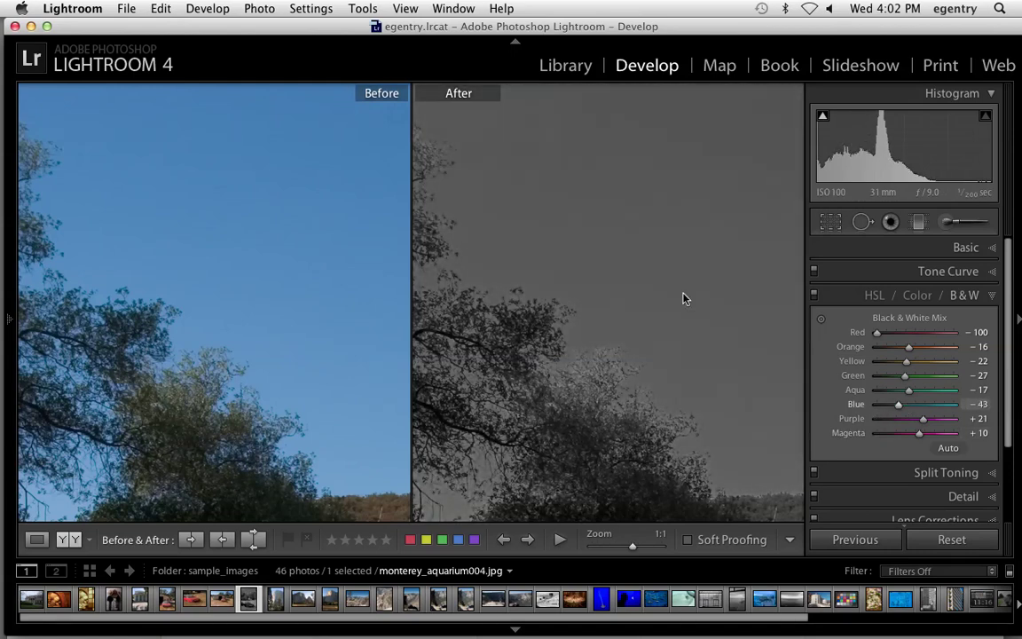
# - Back in Fit view, set Red to -54 and Yellow to +83, and show the History panel
pyautogui.click(668, 284)
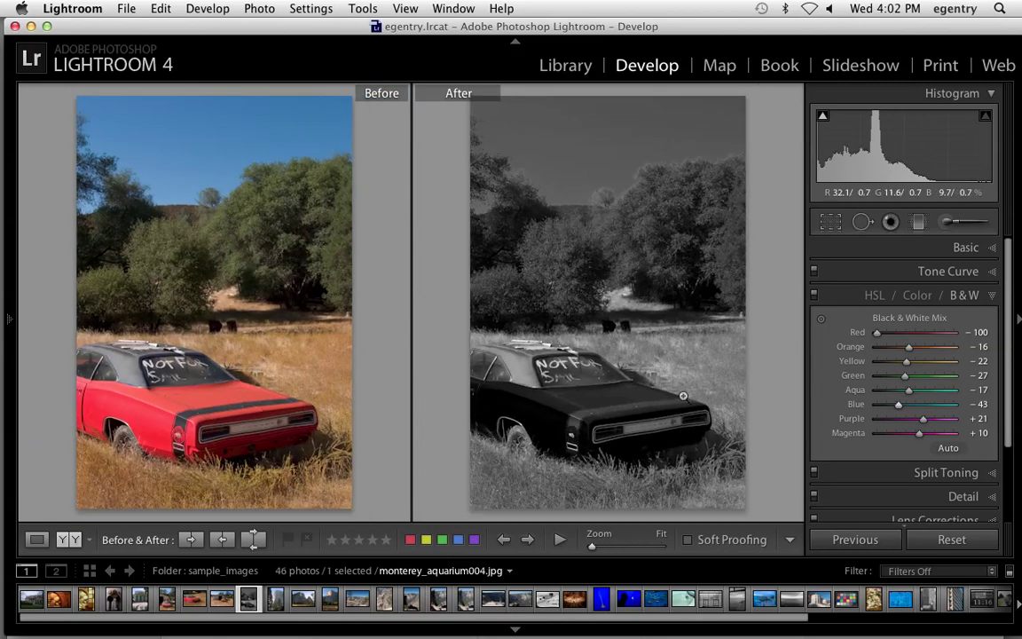
pyautogui.moveTo(877, 332); pyautogui.dragTo(898, 336)
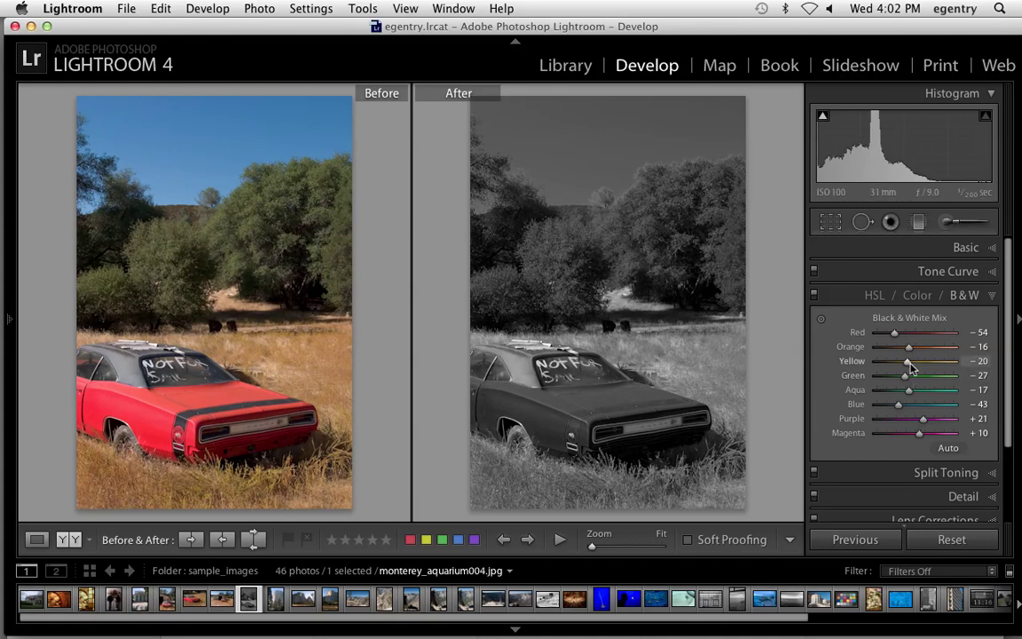
pyautogui.moveTo(911, 367); pyautogui.dragTo(950, 373)
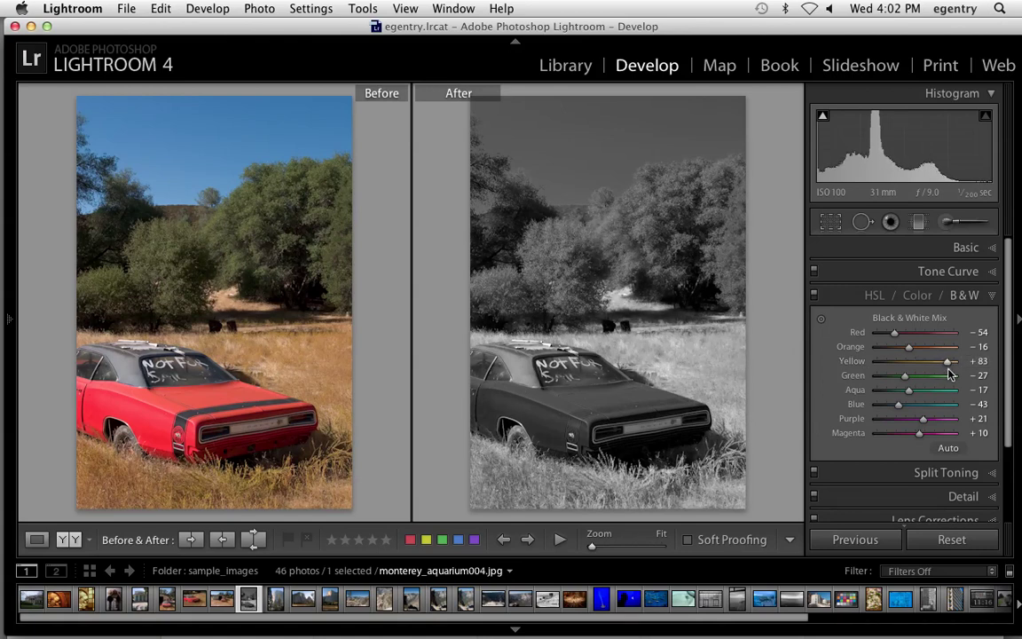
pyautogui.click(7, 323)
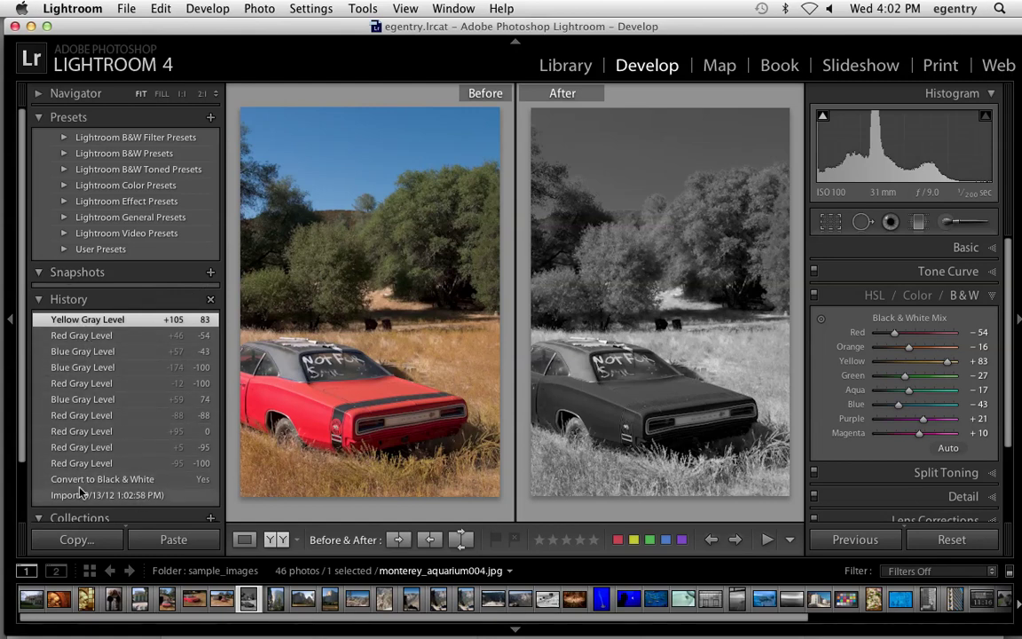
# - Step back through History to the Convert to Black & White state
pyautogui.click(89, 336)
pyautogui.click(83, 368)
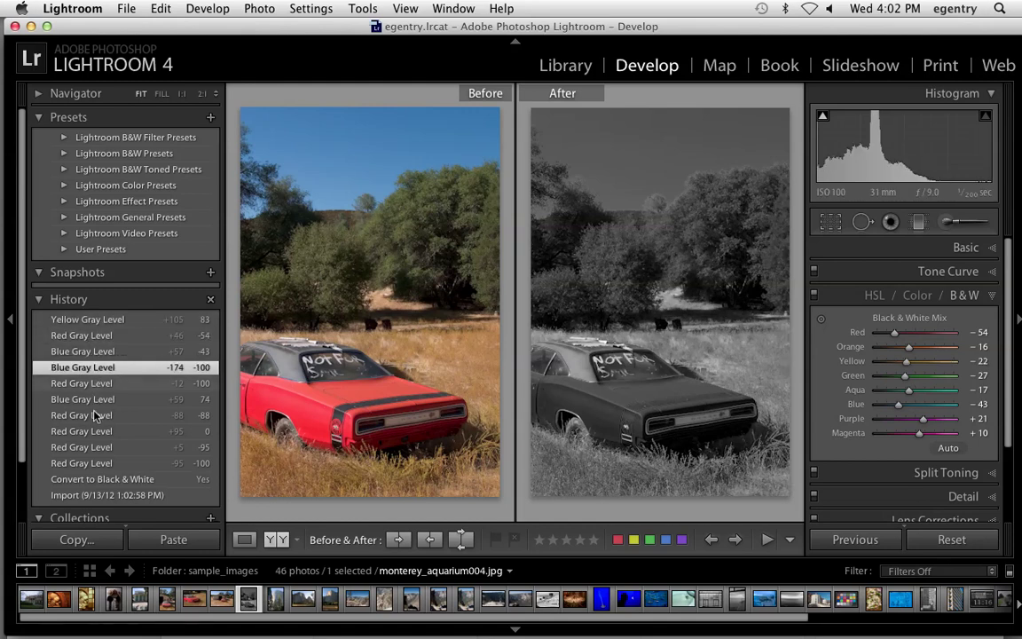
pyautogui.click(96, 415)
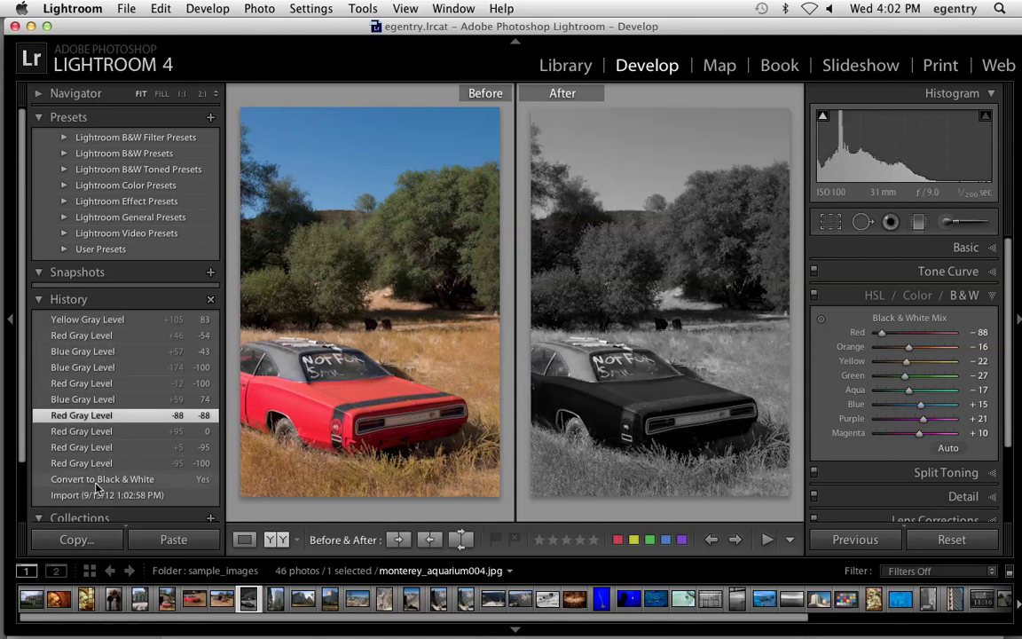
pyautogui.click(88, 463)
pyautogui.click(93, 479)
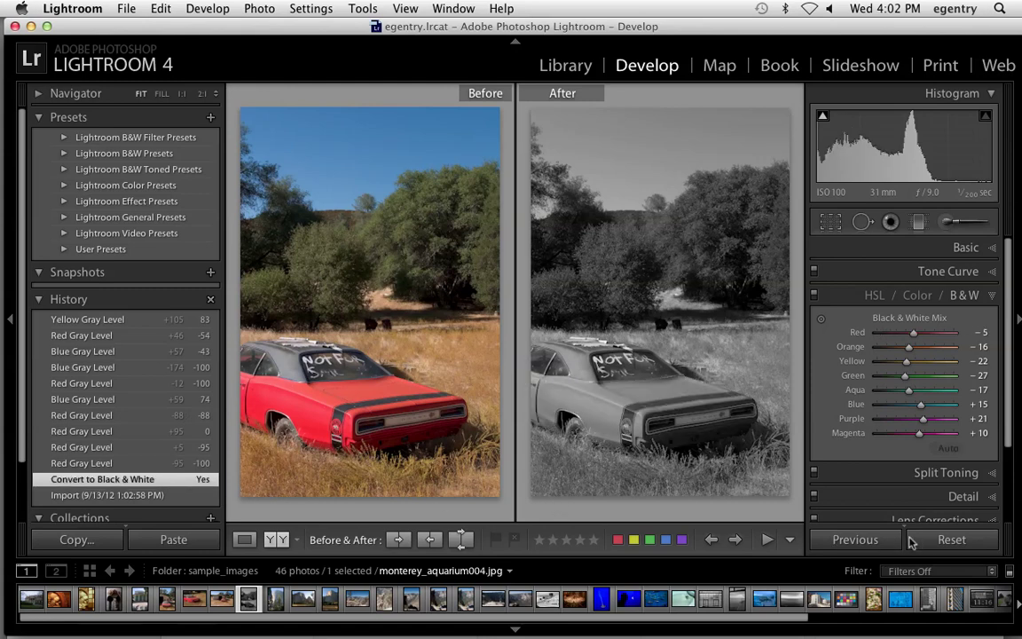
# - Reset the develop settings, undo the reset, then set Red to -64 and Yellow to +12
pyautogui.click(945, 540)
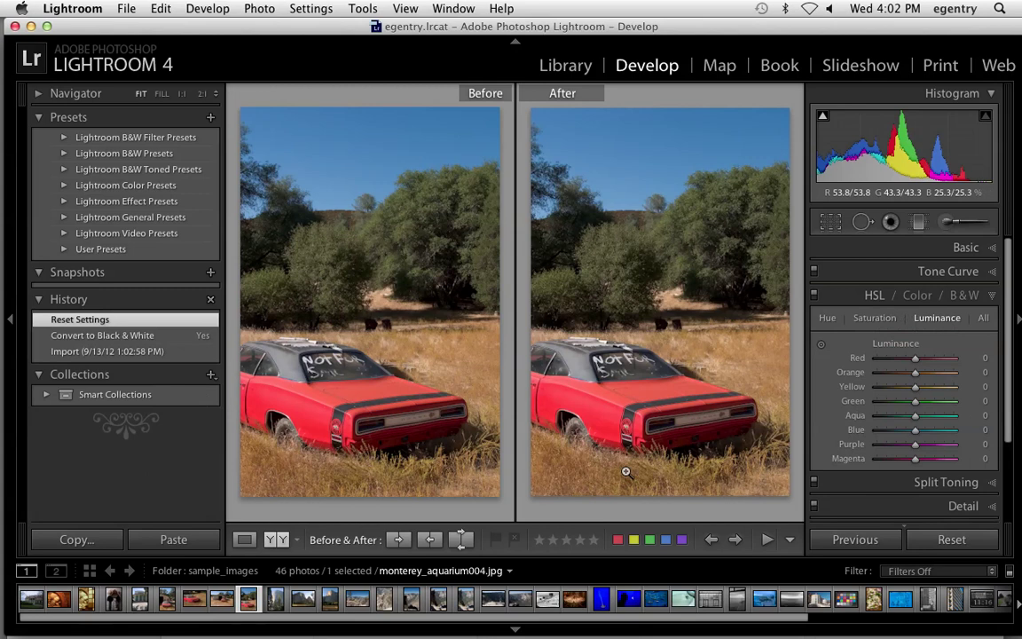
pyautogui.press('super+z')
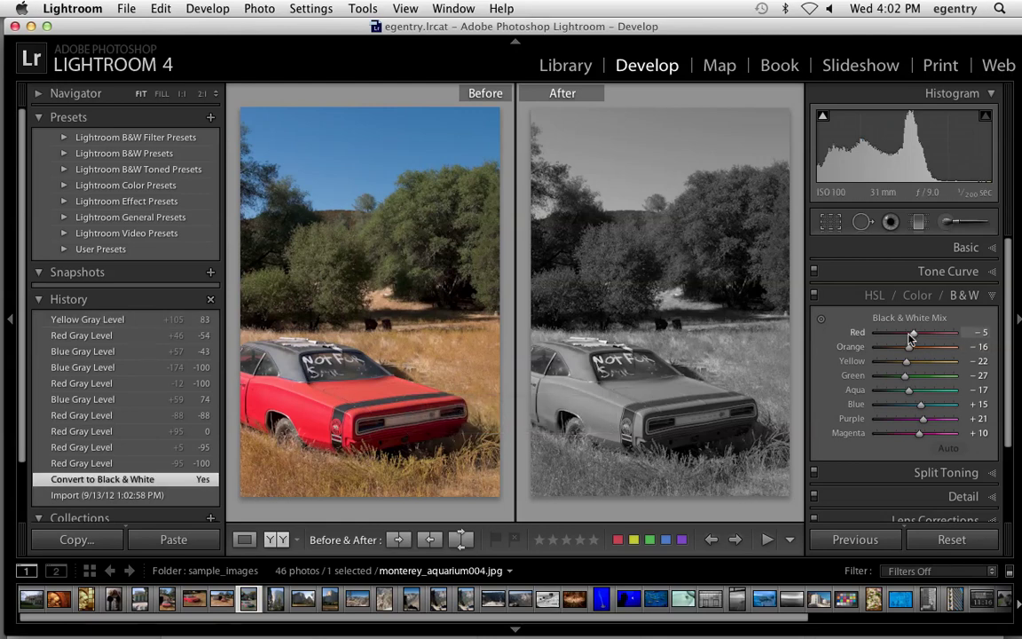
pyautogui.moveTo(913, 333); pyautogui.dragTo(888, 338)
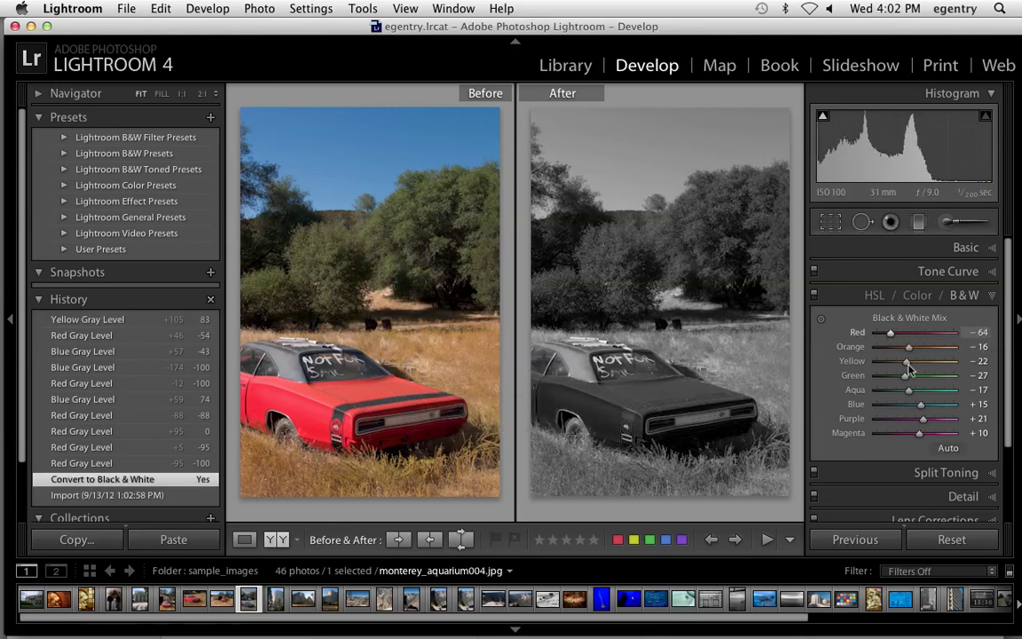
pyautogui.click(919, 362)
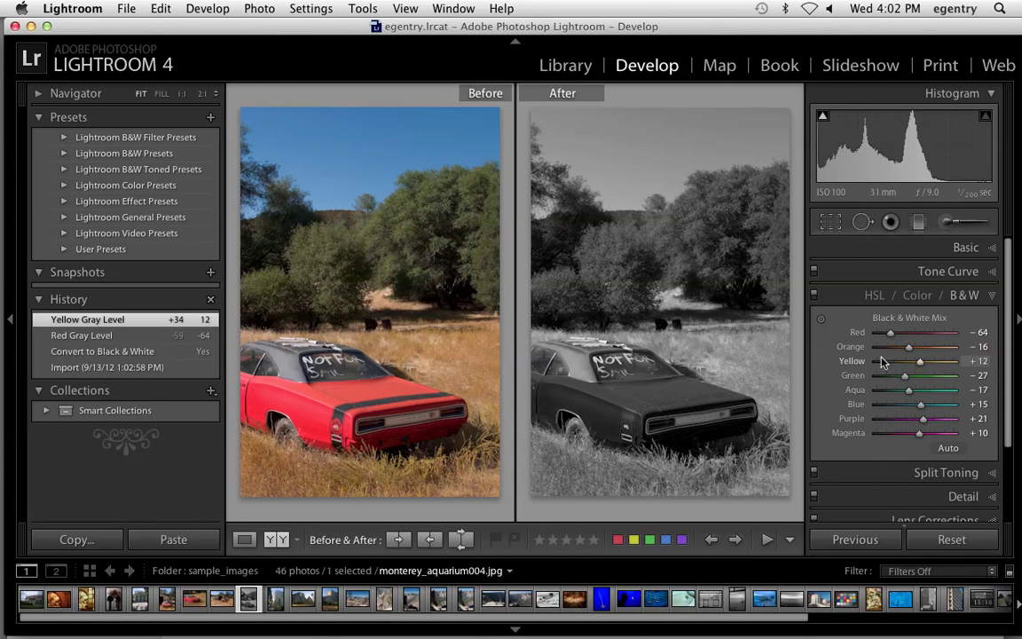
# - Save the current dark-car mix as snapshot bw1
pyautogui.click(210, 273)
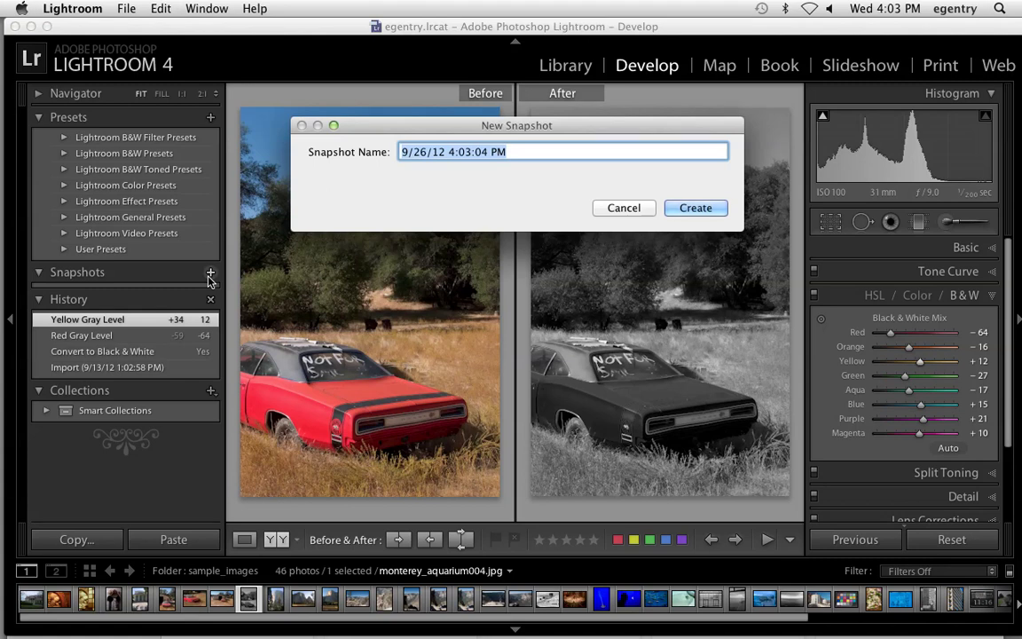
pyautogui.write('bw1')
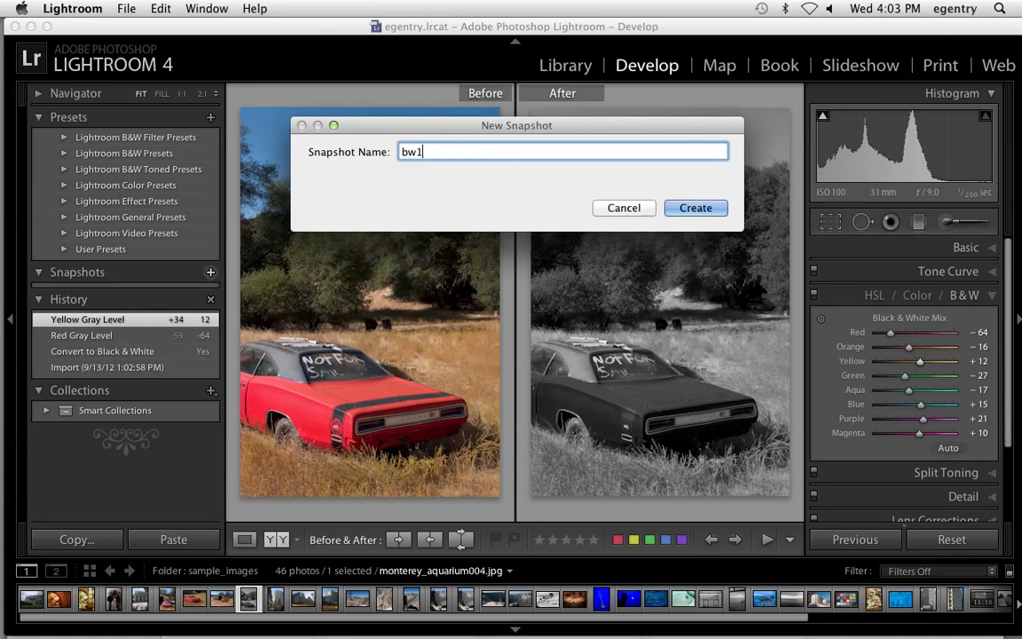
pyautogui.press('Return')
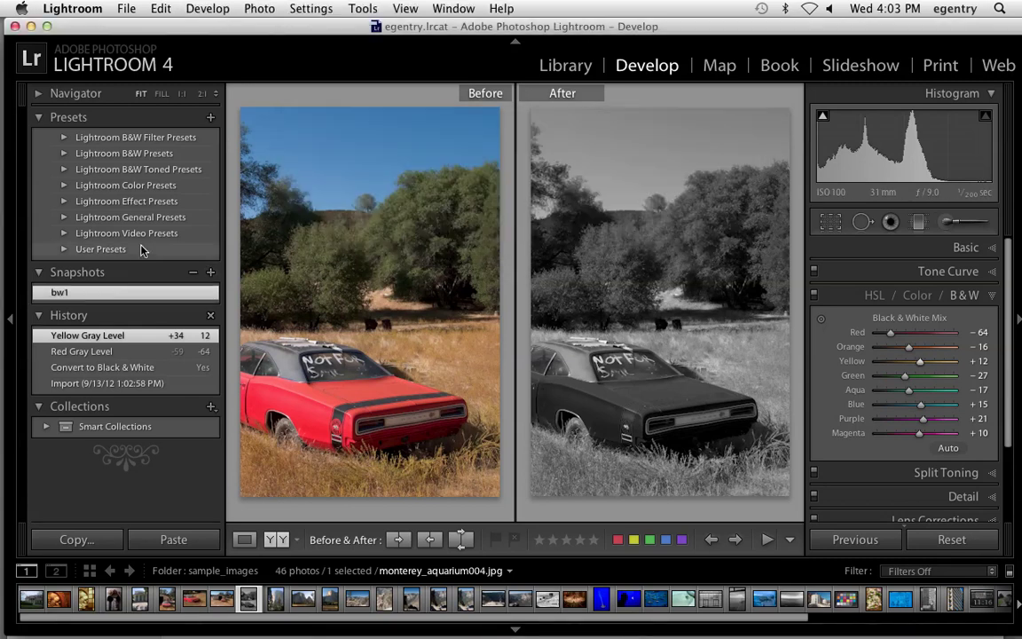
# - Lighten the mix with Orange +61 and Red +8, save it as snapshot bw2, then reapply bw1
pyautogui.moveTo(916, 353); pyautogui.dragTo(936, 408)
pyautogui.moveTo(904, 336); pyautogui.dragTo(917, 333)
pyautogui.click(209, 273)
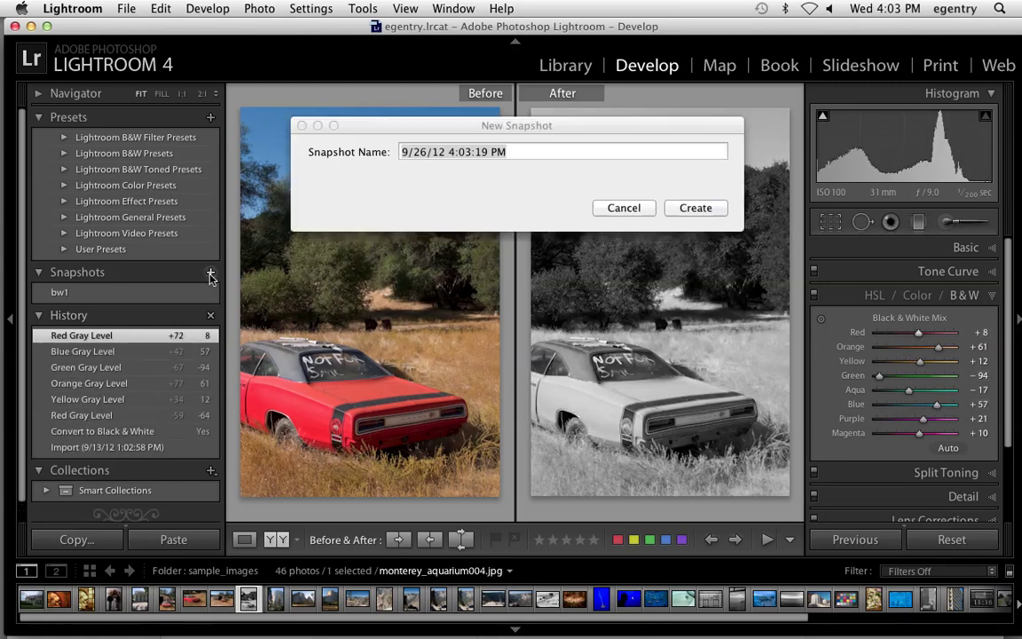
pyautogui.write('bw2')
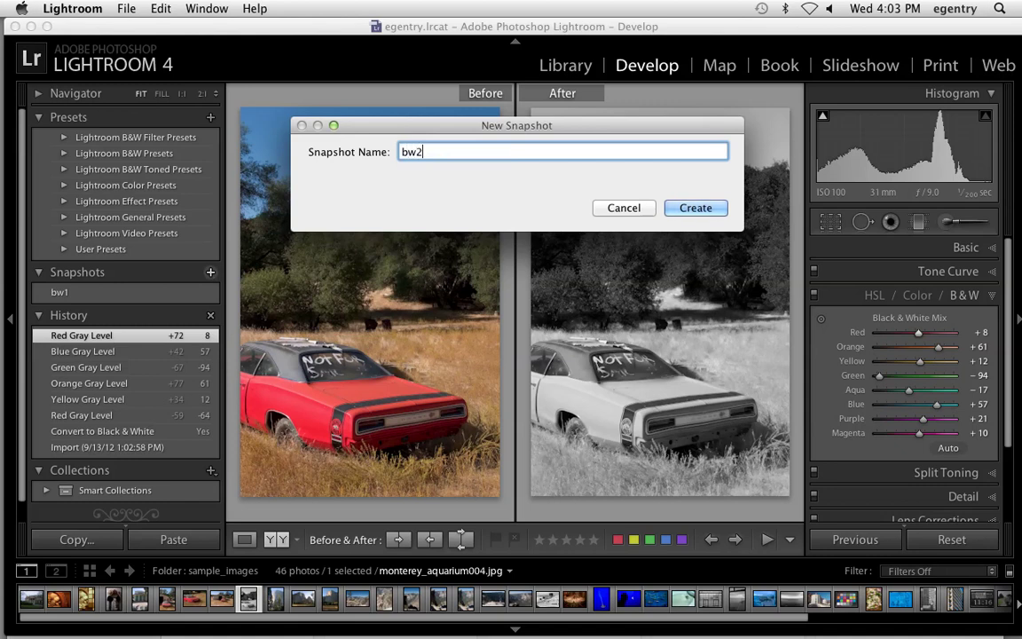
pyautogui.press('Return')
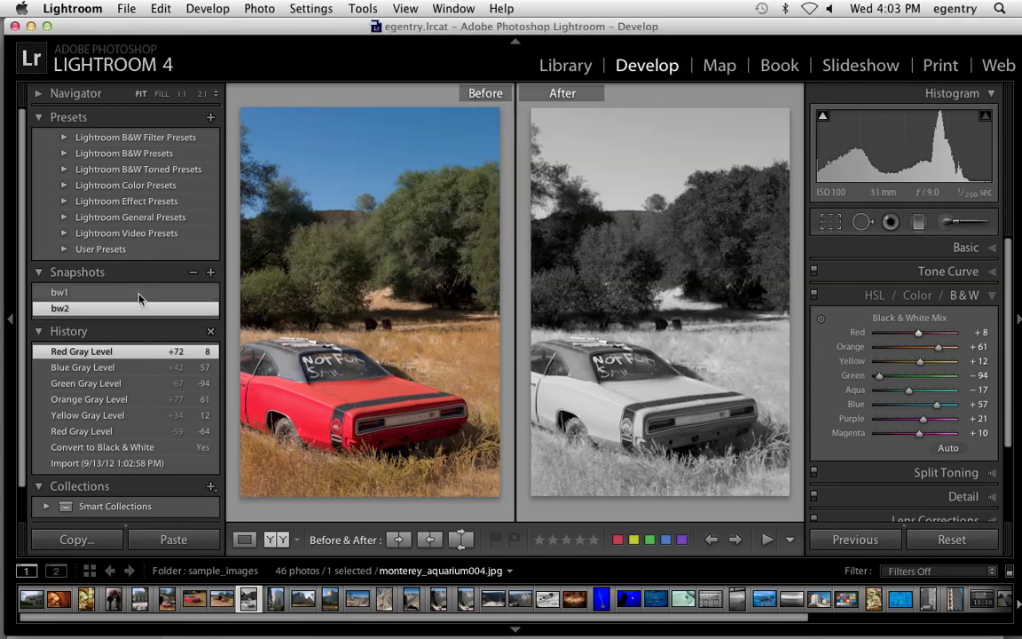
pyautogui.click(136, 294)
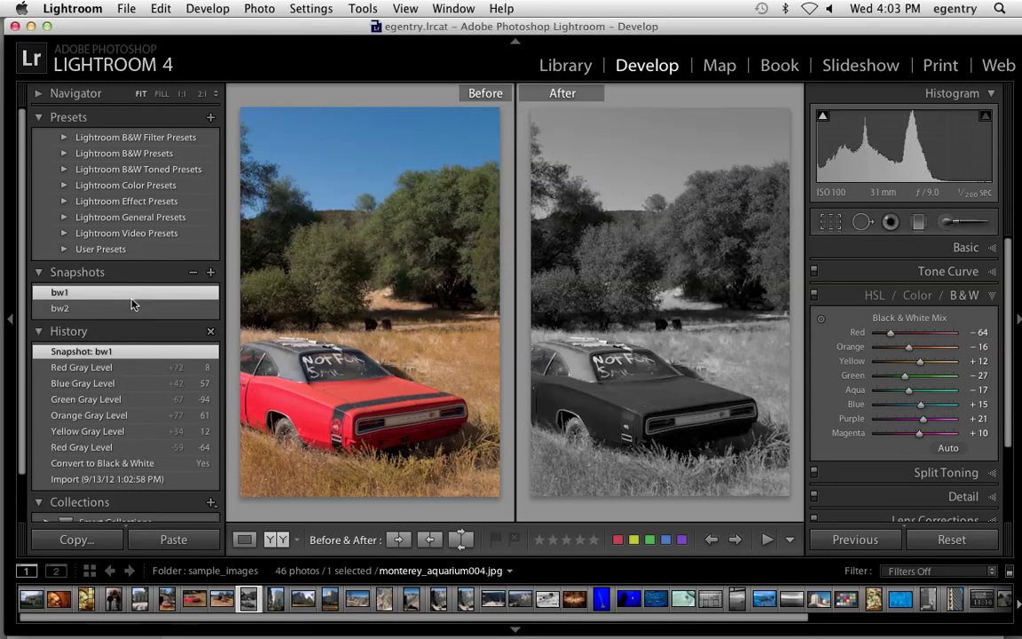
# - Compare snapshots bw1 and bw2, ending on bw2, then open monterey_aquarium003.jpg
pyautogui.click(129, 309)
pyautogui.click(126, 295)
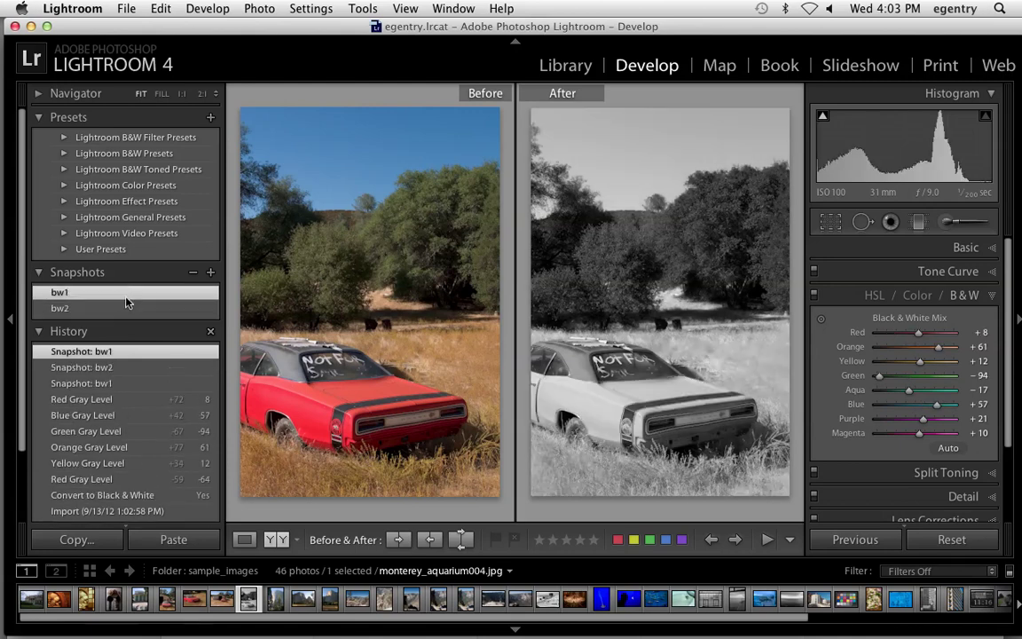
pyautogui.click(124, 311)
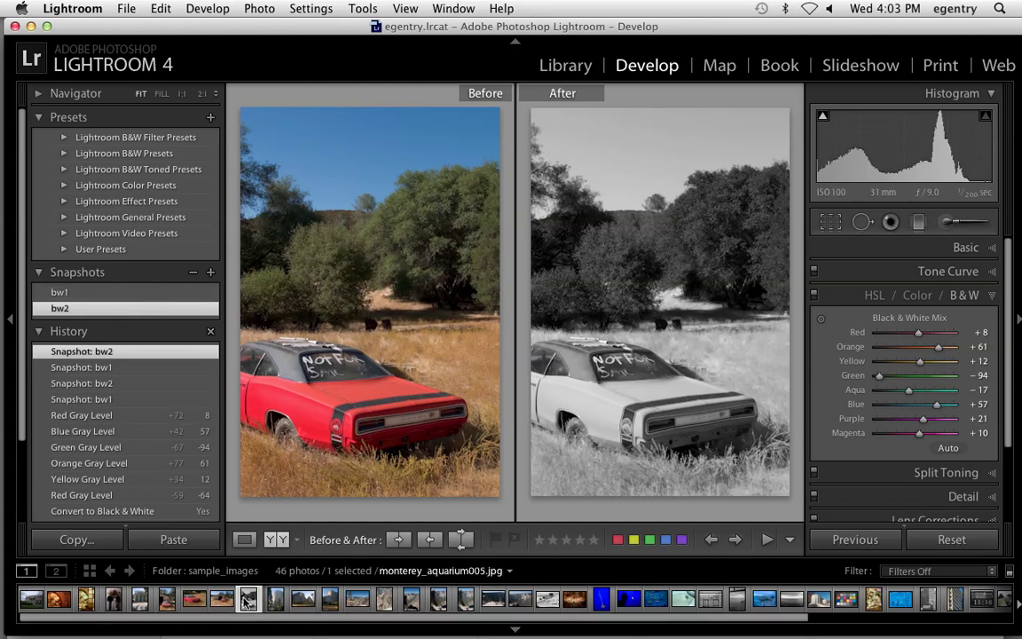
pyautogui.click(195, 602)
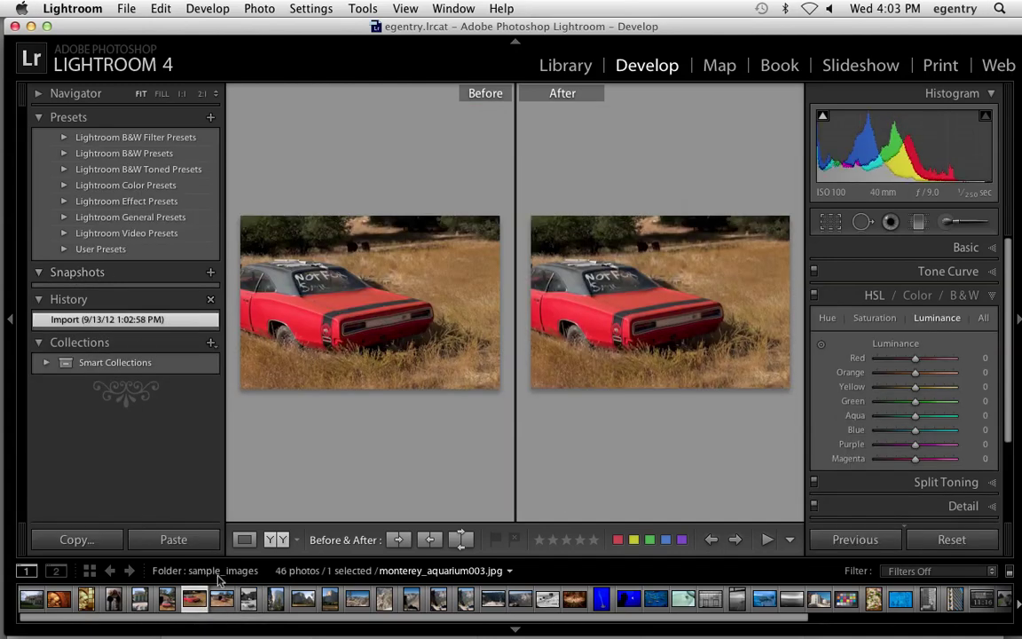
# - Browse the barn and red-car photos in the filmstrip, then reselect monterey_aquarium004.jpg
pyautogui.click(168, 601)
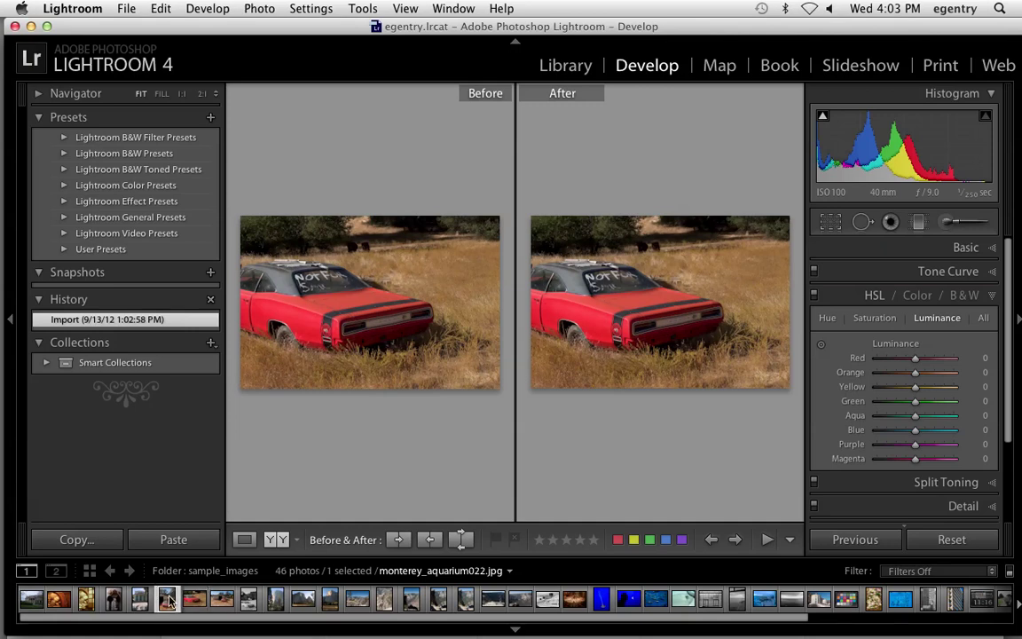
pyautogui.click(221, 601)
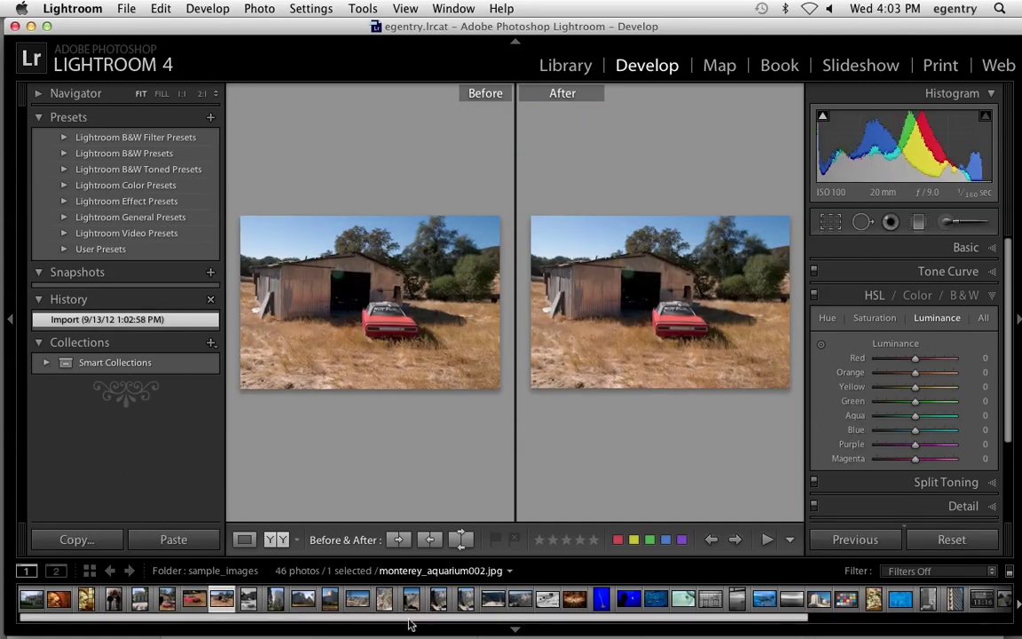
pyautogui.click(164, 602)
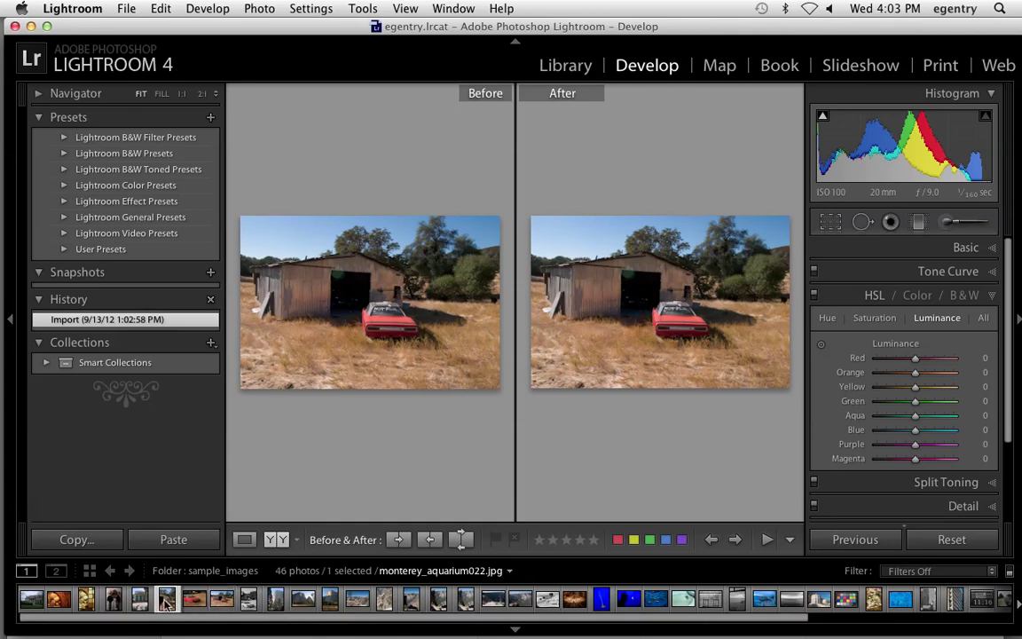
pyautogui.click(221, 600)
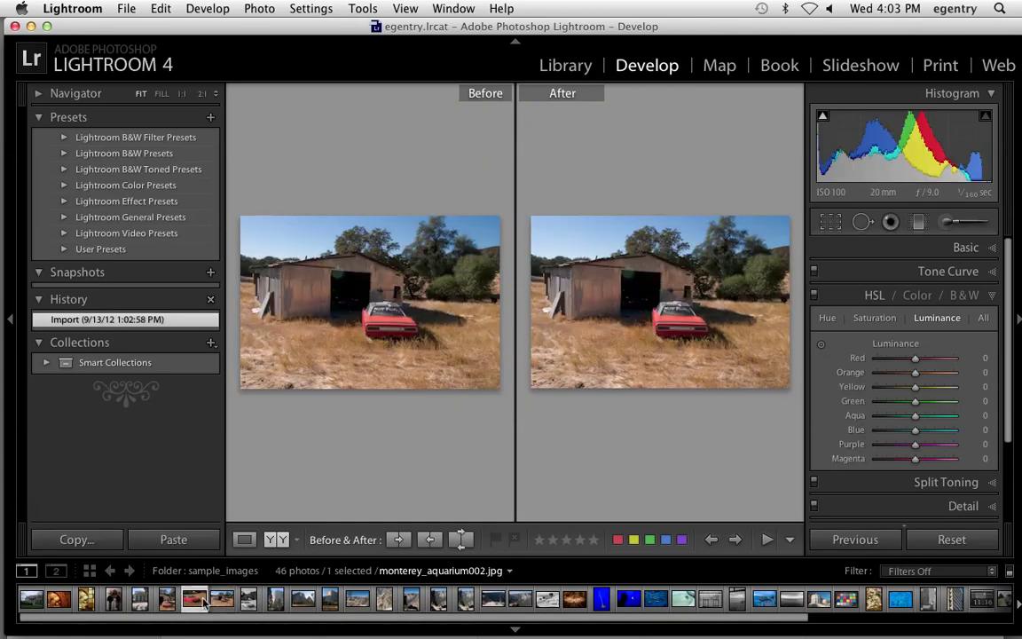
pyautogui.click(201, 602)
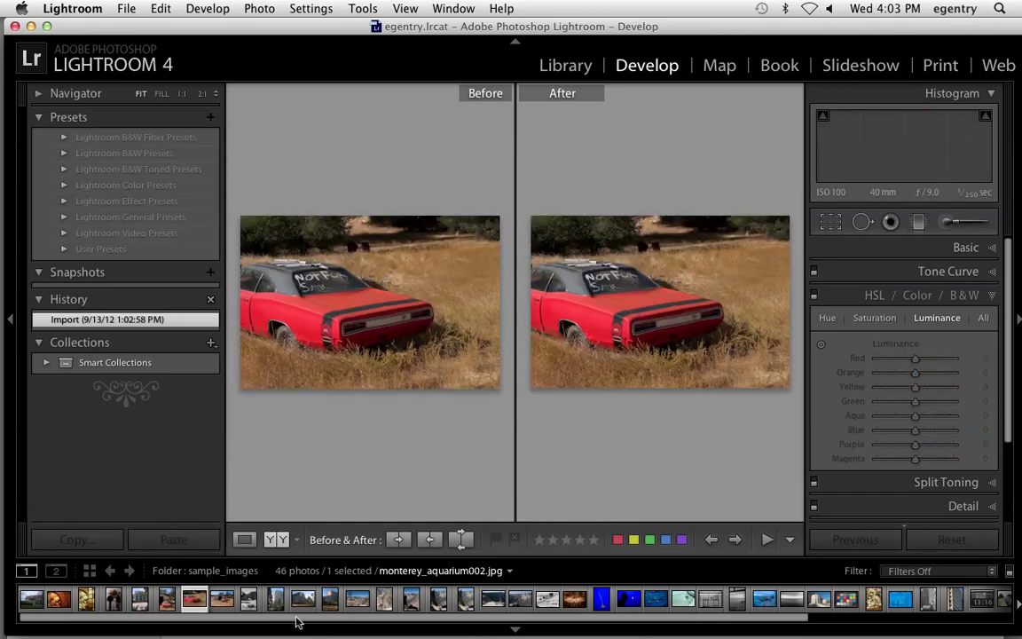
pyautogui.hscroll(5, 178, 603)
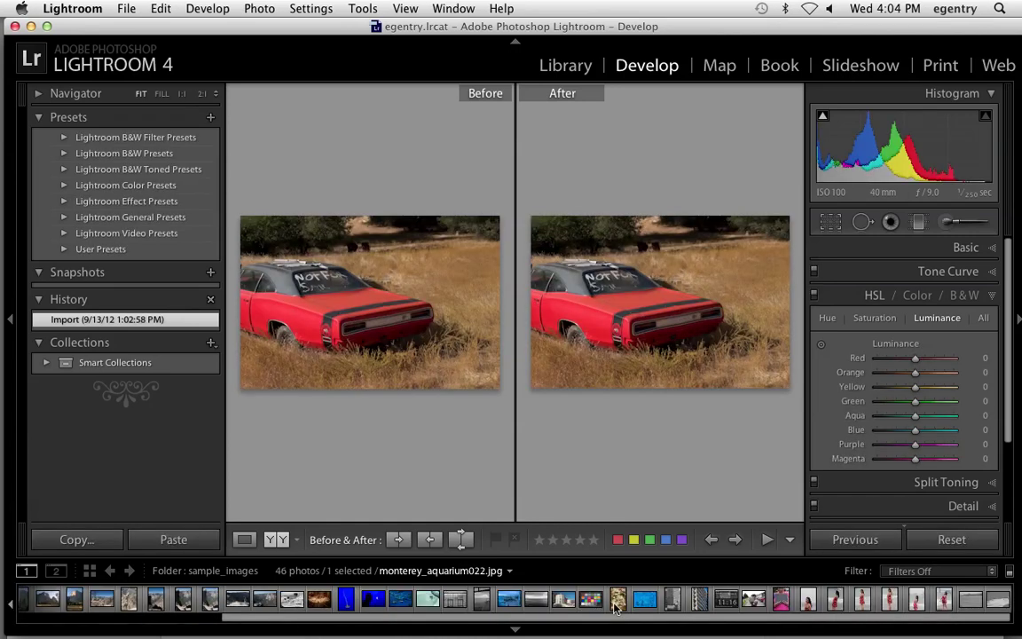
pyautogui.moveTo(514, 621); pyautogui.dragTo(310, 619)
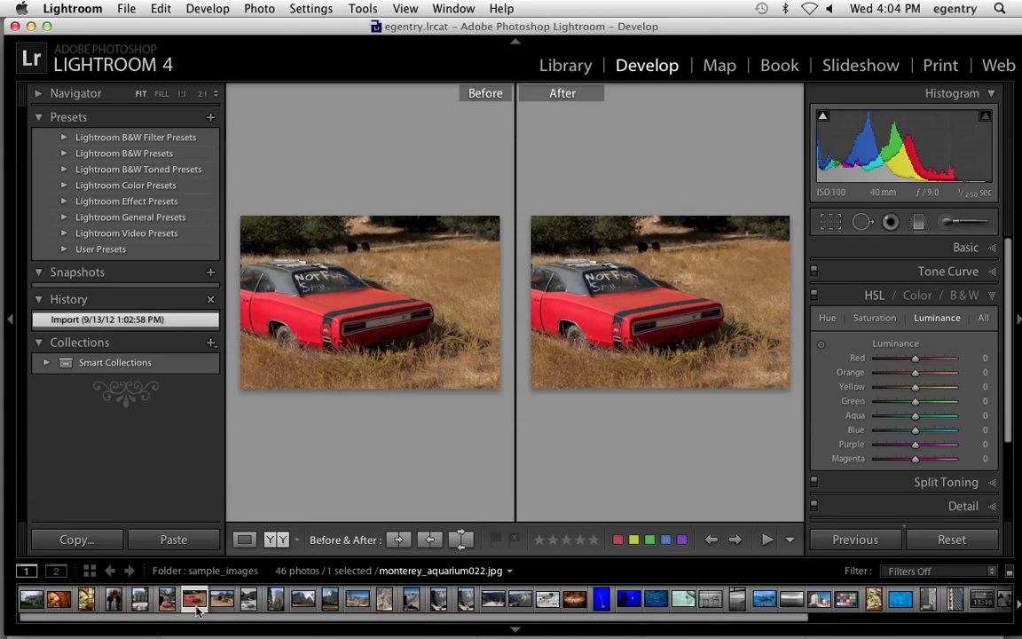
pyautogui.click(249, 599)
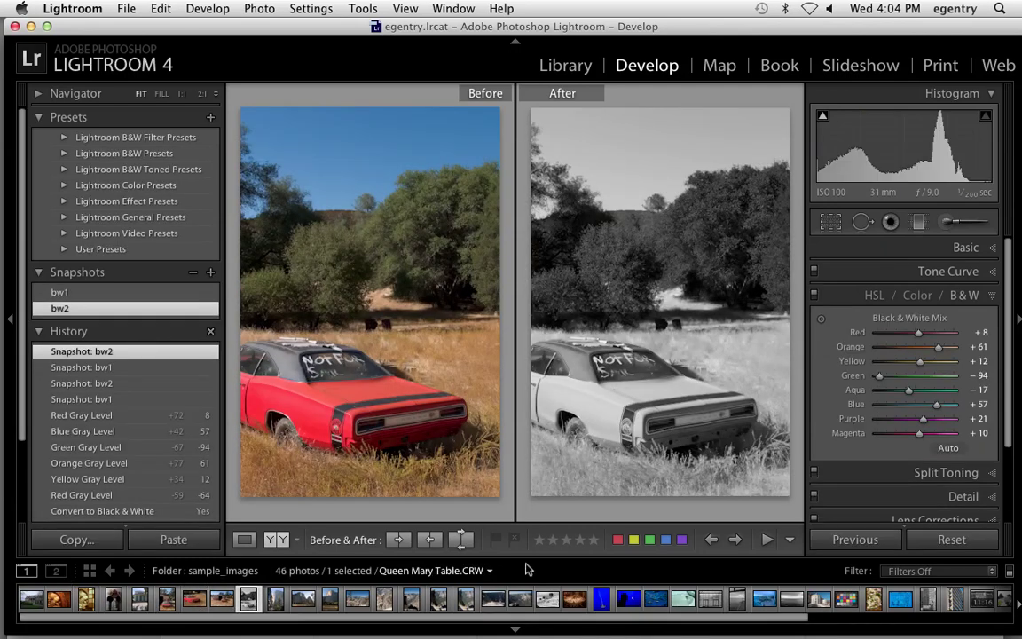
# - Enlarge the filmstrip thumbnails and show the black-and-white result on its own
pyautogui.moveTo(528, 560); pyautogui.dragTo(547, 521)
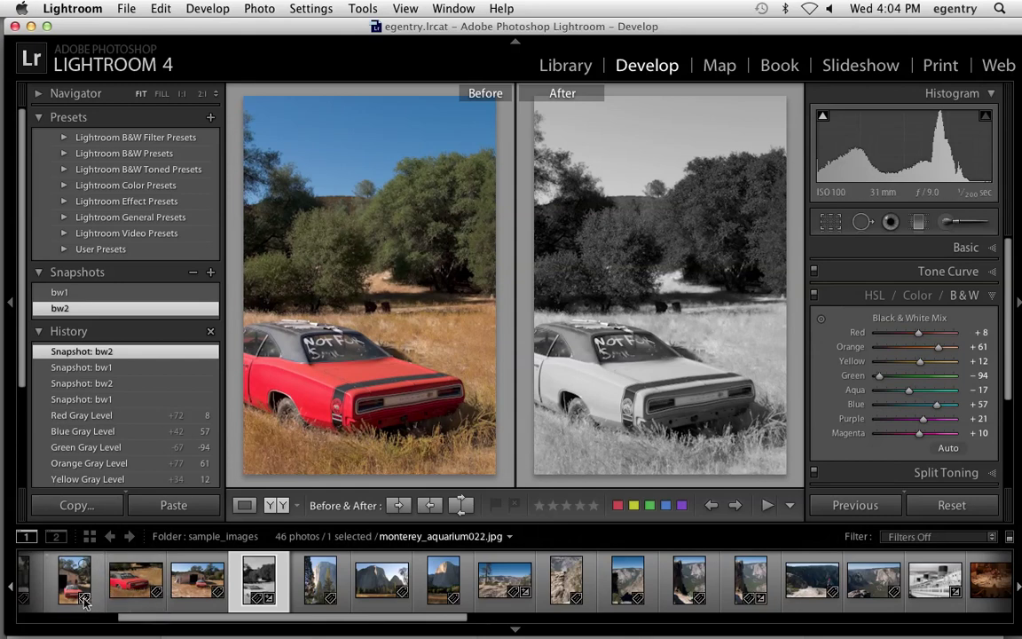
pyautogui.hscroll(2, 98, 603)
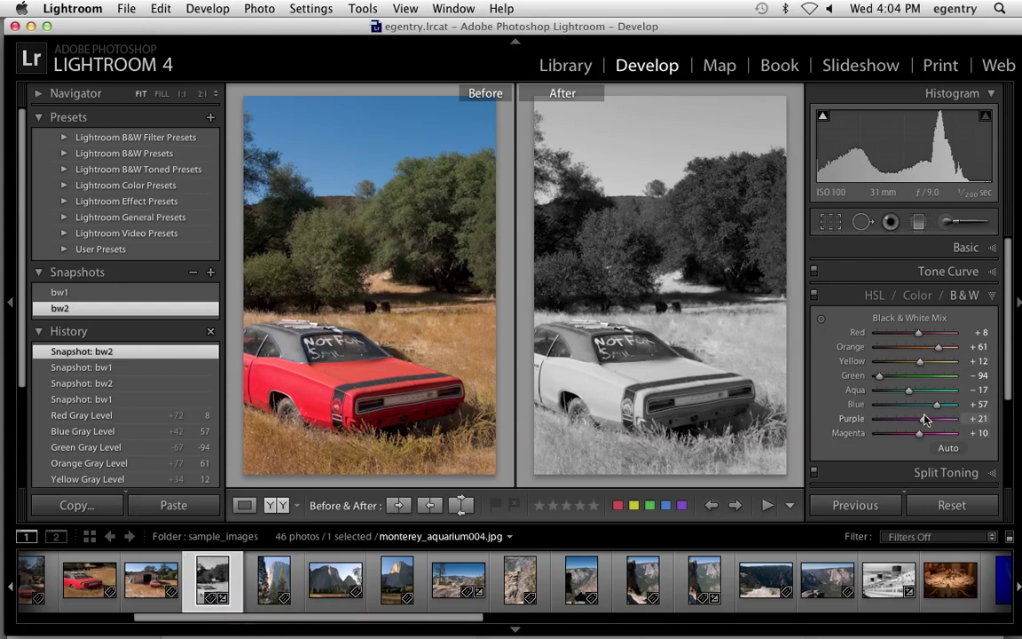
pyautogui.click(245, 505)
# - View the B&W photo alone with shadow clipping warnings shown, and raise Blacks to 100
pyautogui.click(276, 506)
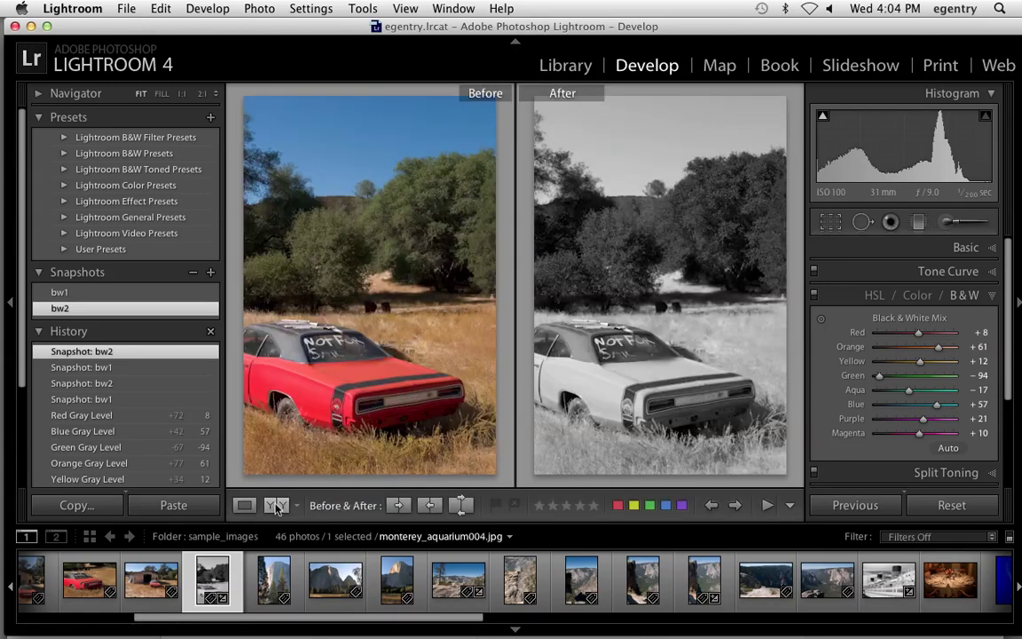
pyautogui.click(246, 505)
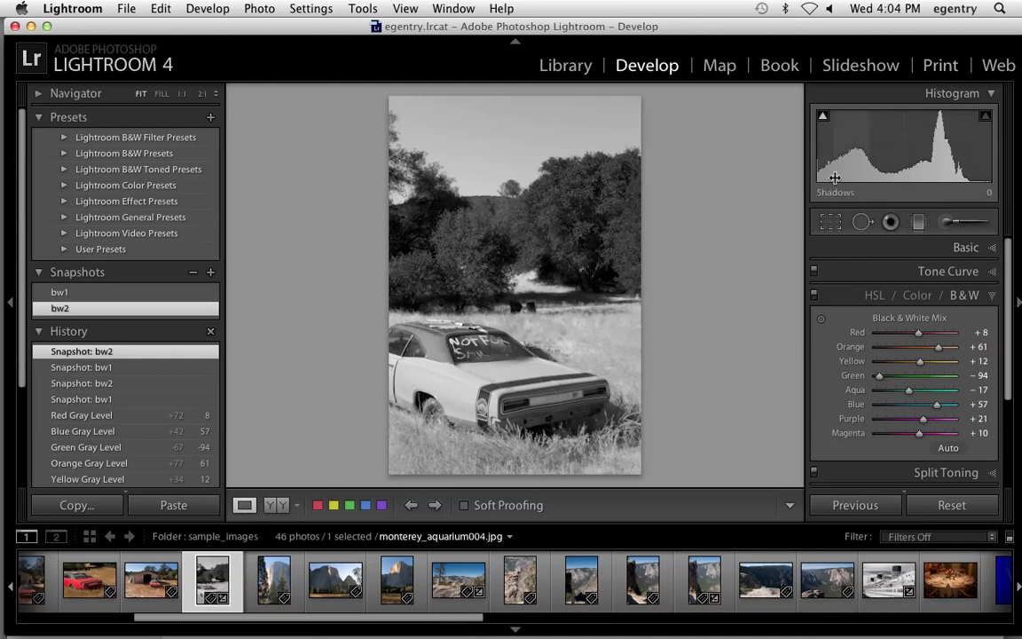
pyautogui.click(823, 118)
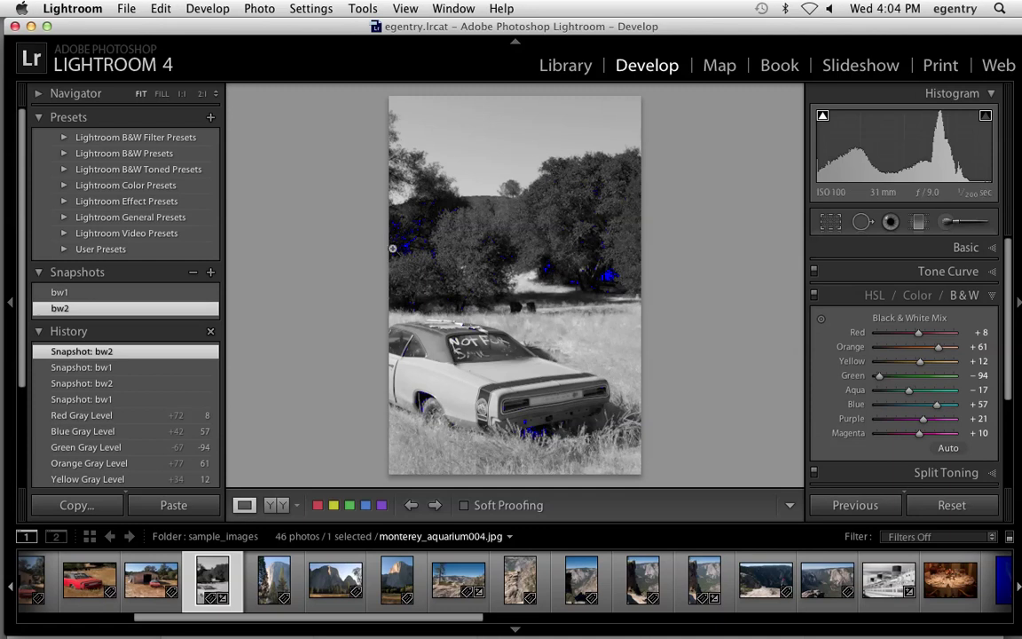
pyautogui.click(823, 119)
pyautogui.click(823, 119)
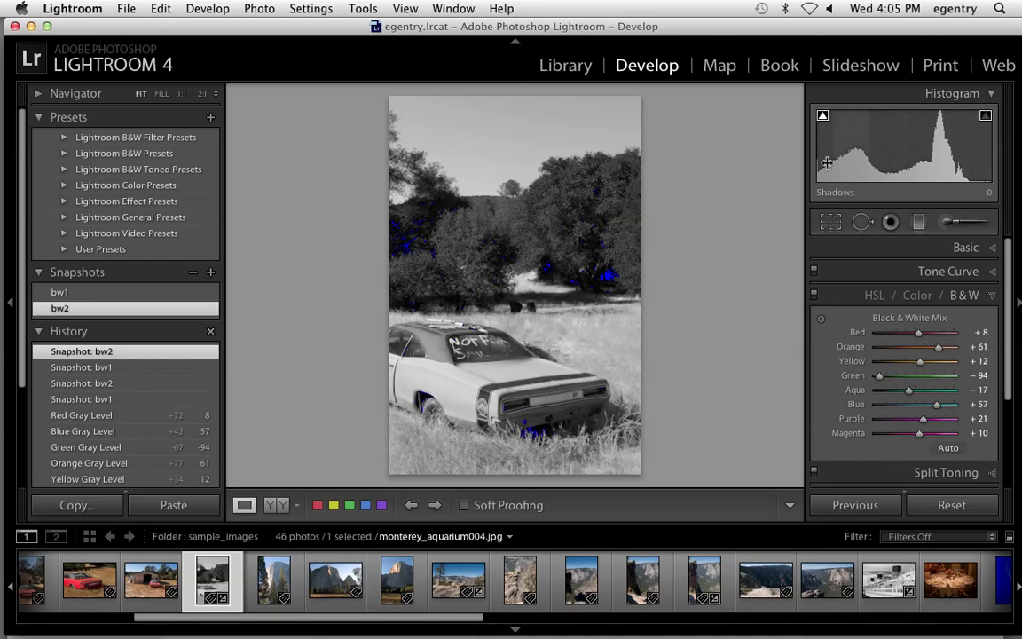
pyautogui.moveTo(829, 146); pyautogui.dragTo(887, 146)
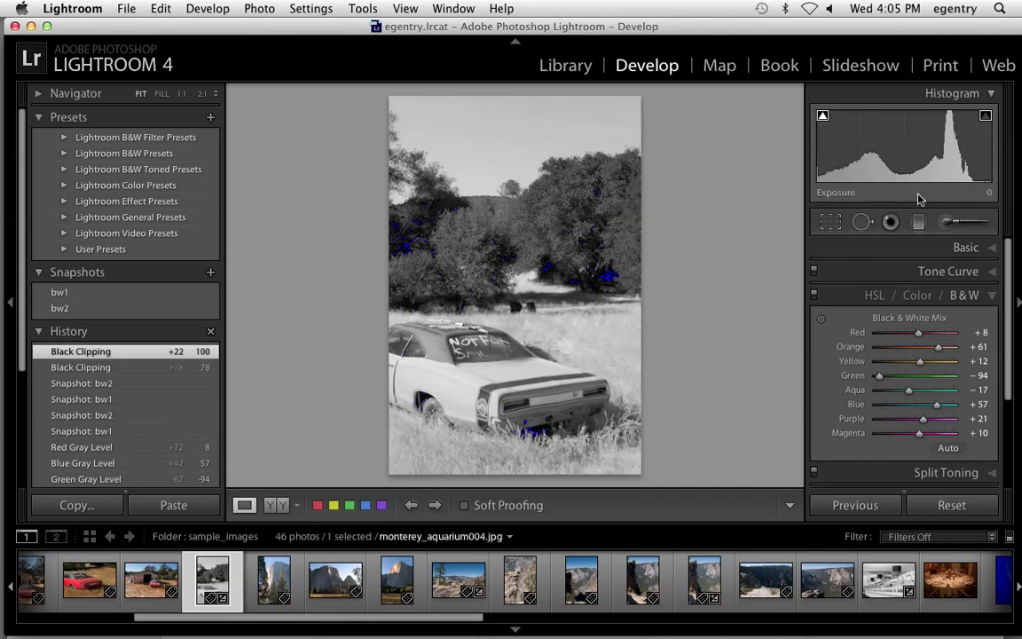
# - Open the Basic panel and adjust exposure and whites by dragging in the histogram
pyautogui.click(969, 249)
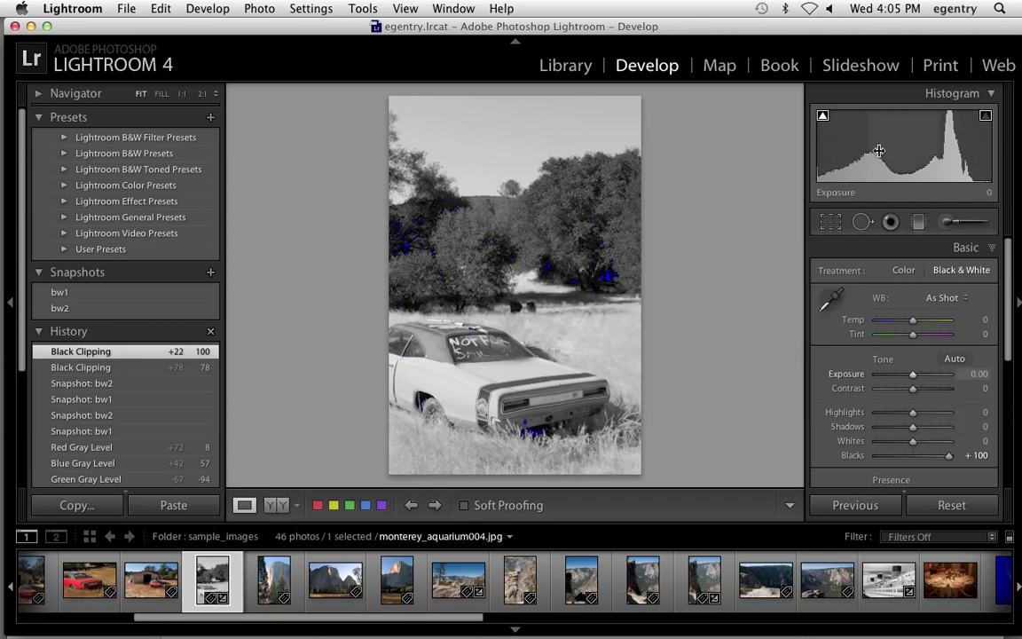
pyautogui.moveTo(878, 151); pyautogui.dragTo(878, 151)
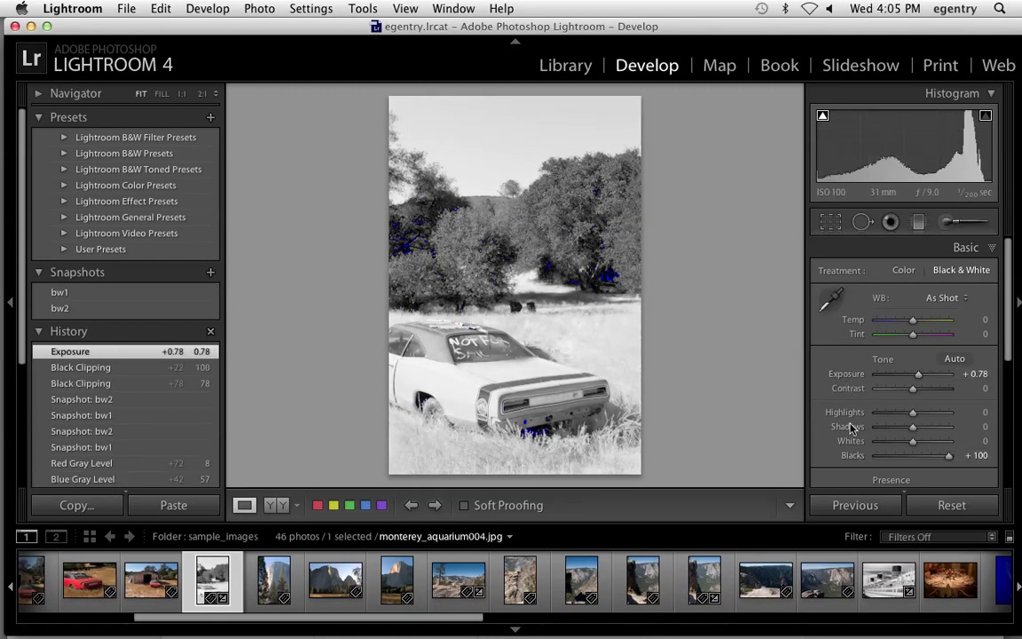
pyautogui.moveTo(880, 142); pyautogui.dragTo(885, 142)
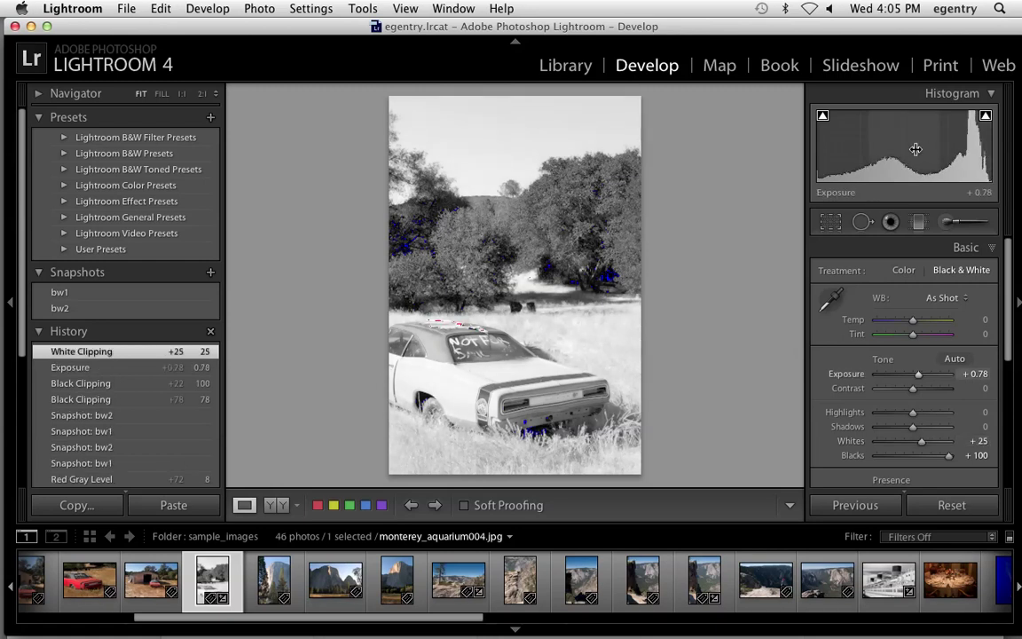
pyautogui.moveTo(913, 150); pyautogui.dragTo(902, 150)
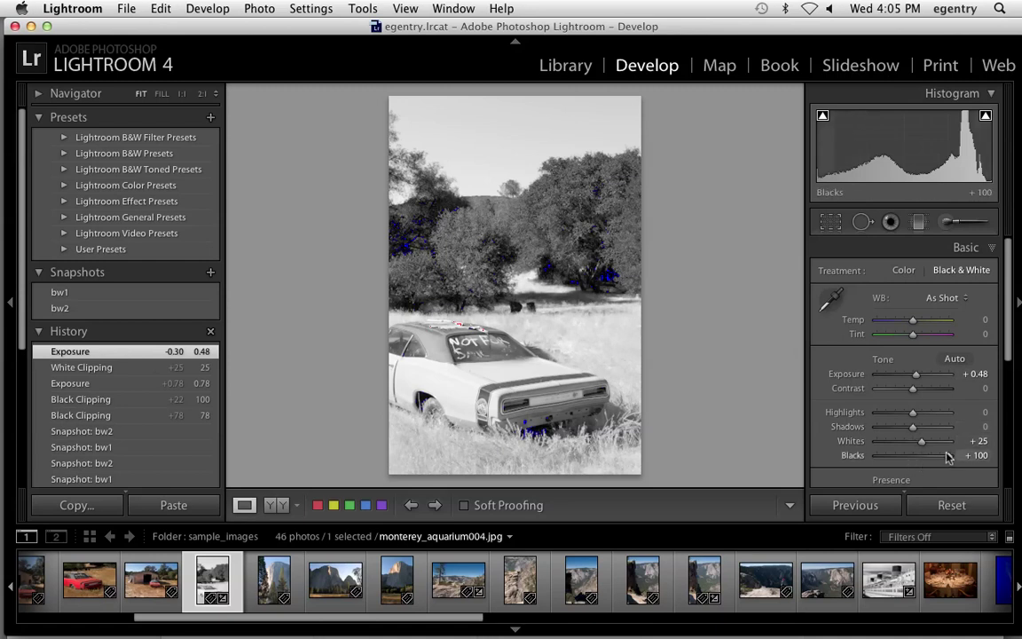
# - Set Exposure -2.10, Whites +54, Highlights +4 and Shadows +100
pyautogui.moveTo(914, 432); pyautogui.dragTo(920, 431)
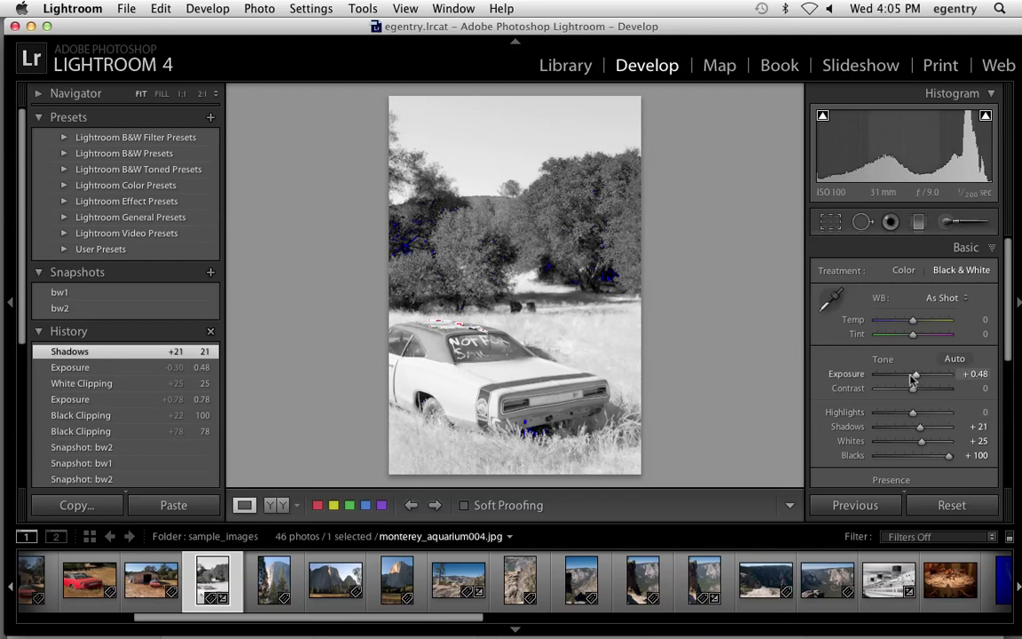
pyautogui.moveTo(916, 374); pyautogui.dragTo(898, 378)
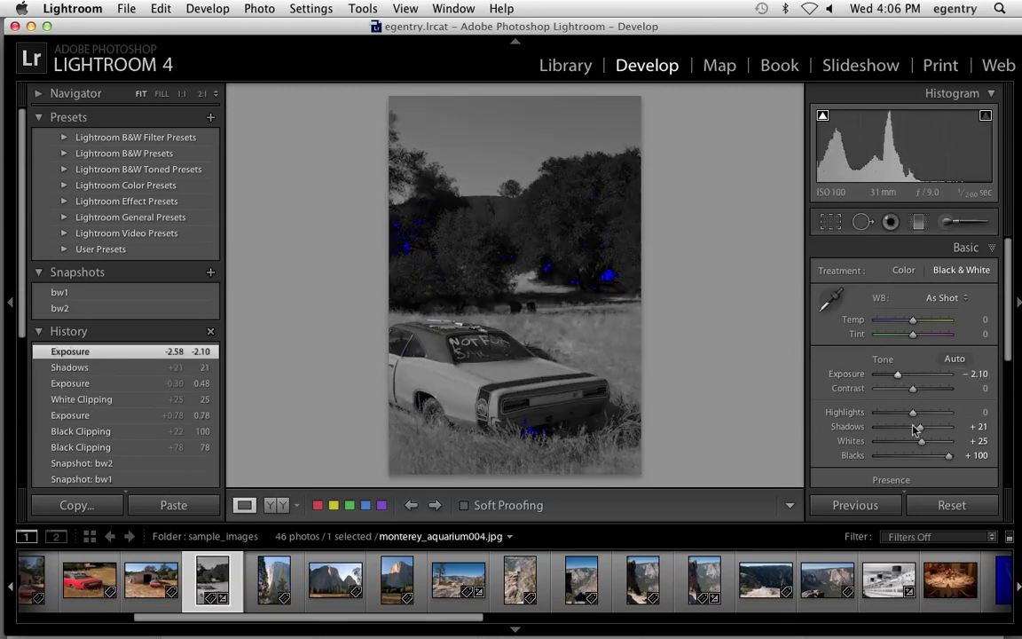
pyautogui.moveTo(922, 441); pyautogui.dragTo(933, 441)
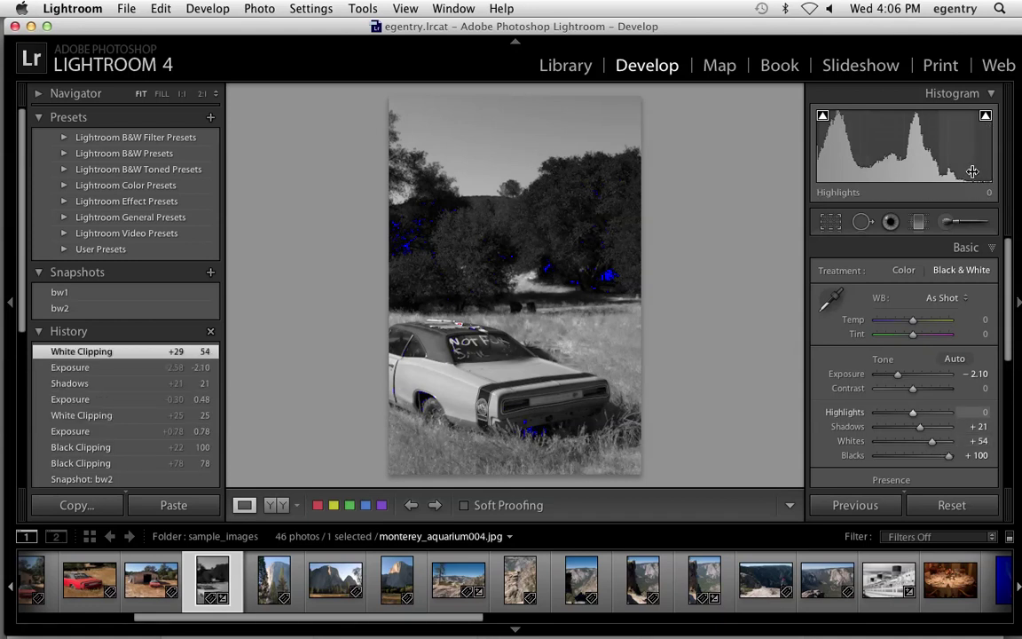
pyautogui.moveTo(873, 157); pyautogui.dragTo(876, 158)
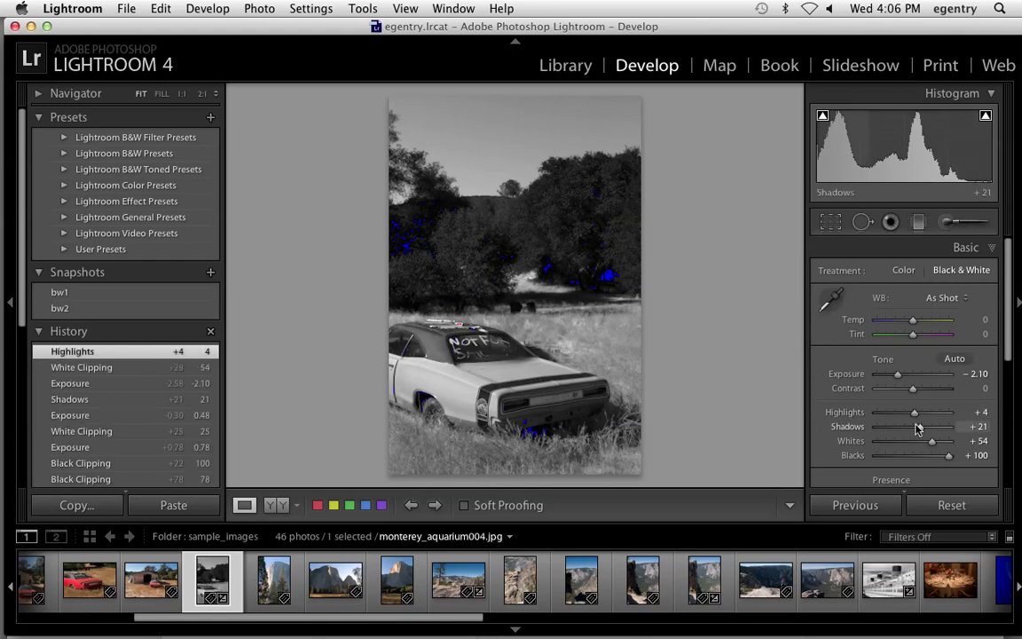
pyautogui.moveTo(918, 426); pyautogui.dragTo(965, 427)
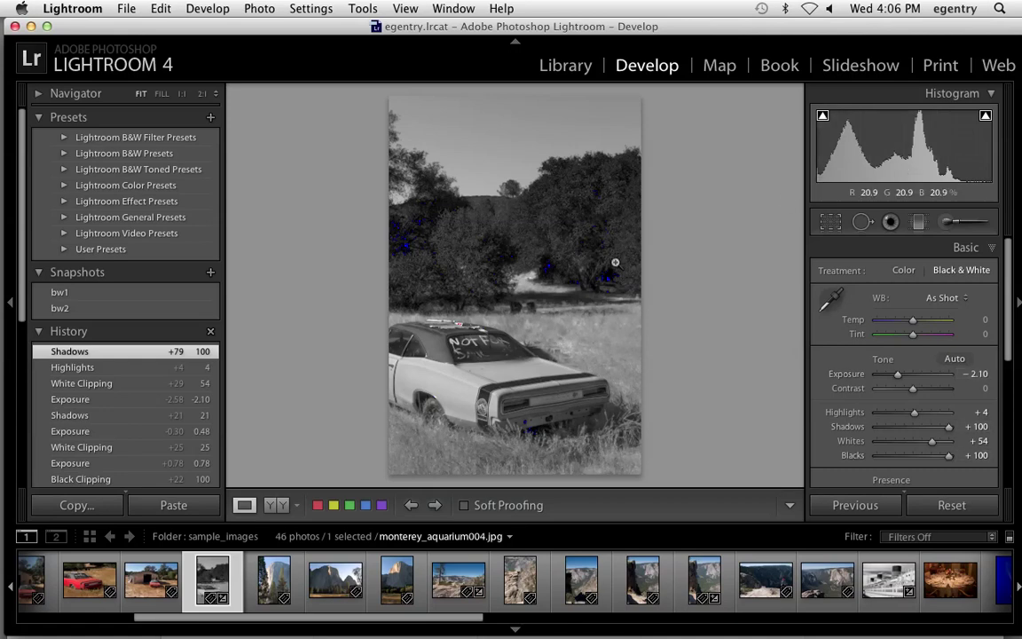
# - Lower Blacks to +93, refit the view with highlight clipping shown, and set Highlights +56, Exposure -2.40
pyautogui.click(599, 277)
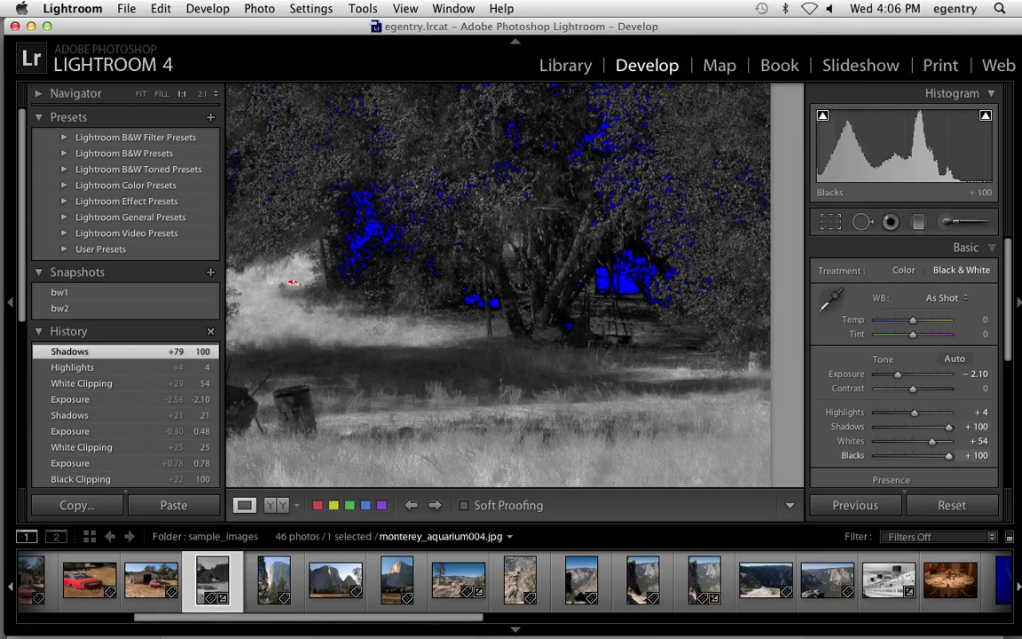
pyautogui.moveTo(838, 151); pyautogui.dragTo(830, 151)
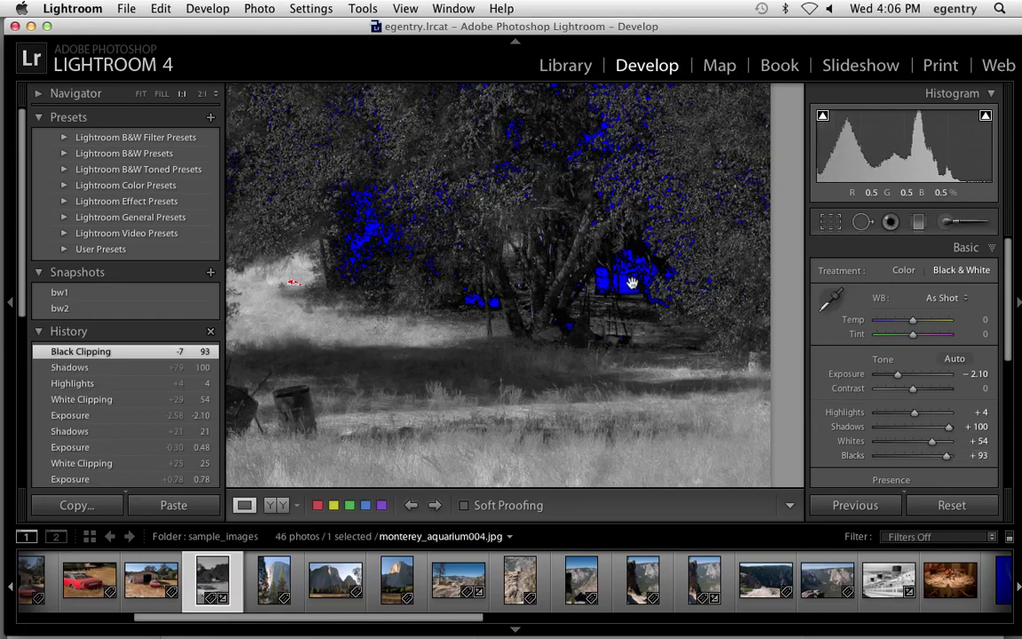
pyautogui.click(631, 283)
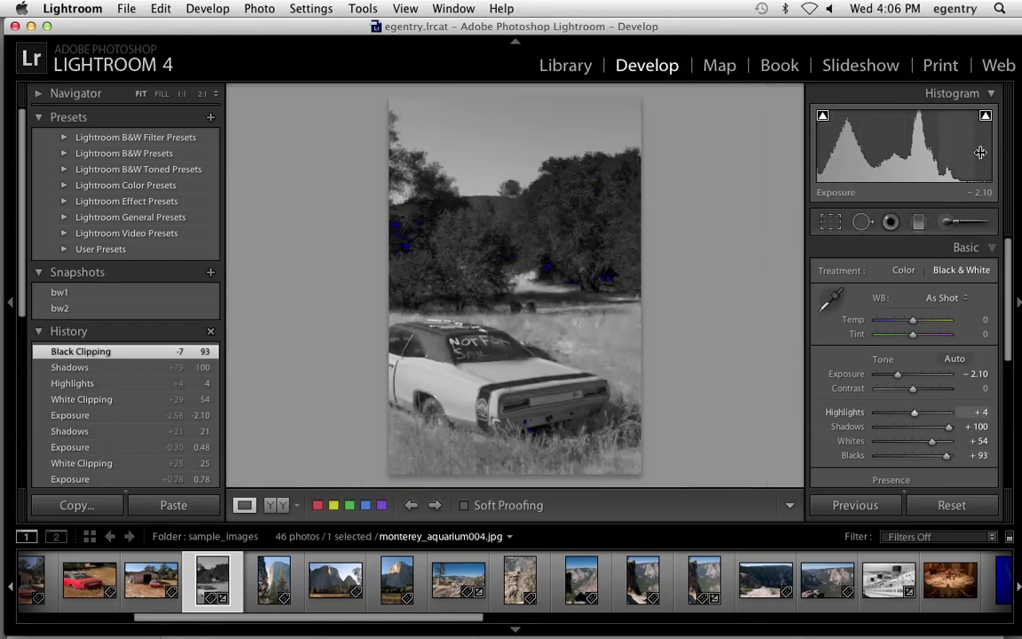
pyautogui.click(985, 117)
pyautogui.moveTo(931, 147)
pyautogui.mouseDown()
pyautogui.moveTo(958, 147)
pyautogui.moveTo(959, 166)
pyautogui.moveTo(925, 164)
pyautogui.mouseUp()
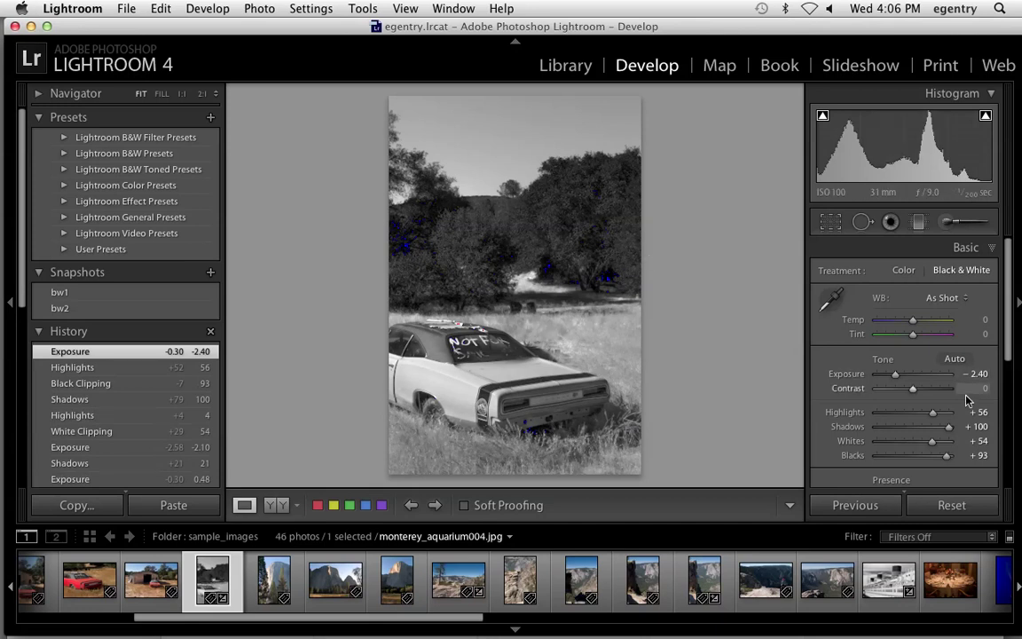
# - Expand the HSL/Color/B&W panel to check the mix, then reopen the Basic panel
pyautogui.scroll(-5, 968, 404)
pyautogui.scroll(-3, 968, 408)
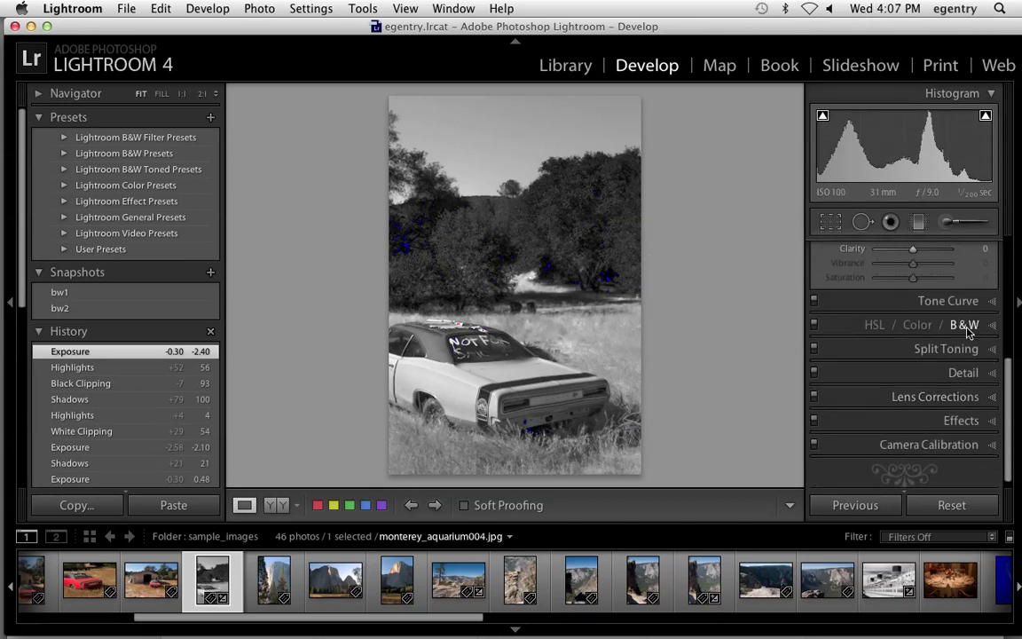
pyautogui.click(967, 326)
pyautogui.moveTo(1006, 350); pyautogui.dragTo(1005, 270)
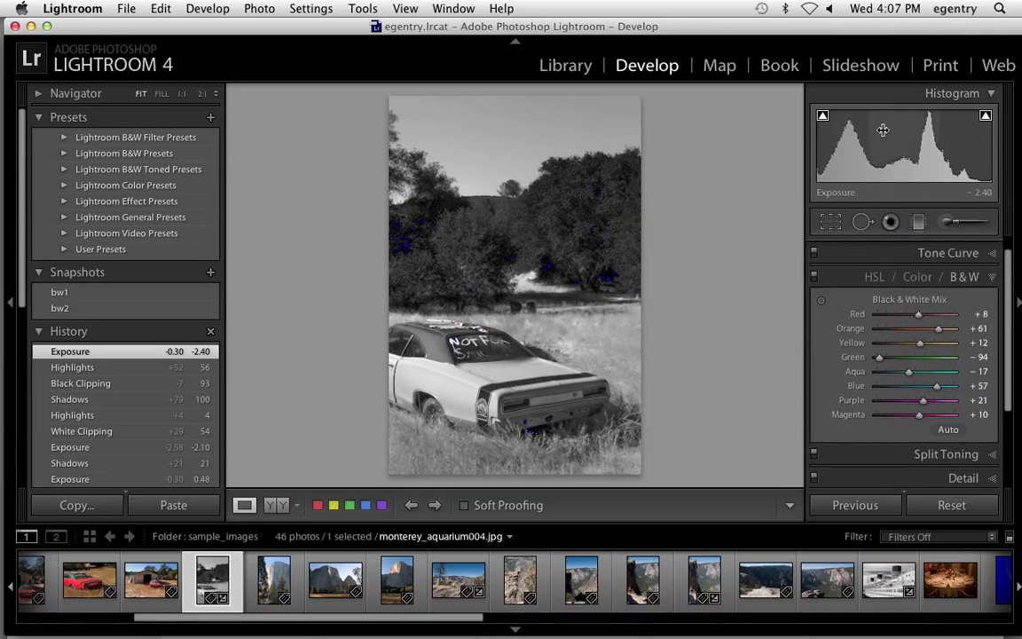
pyautogui.scroll(1, 1004, 266)
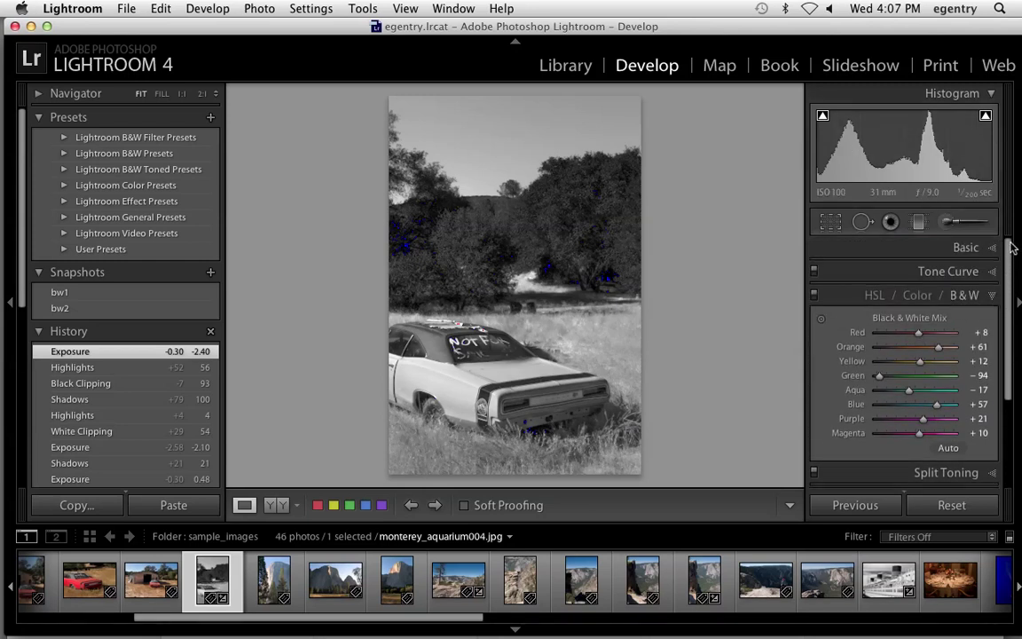
pyautogui.click(965, 247)
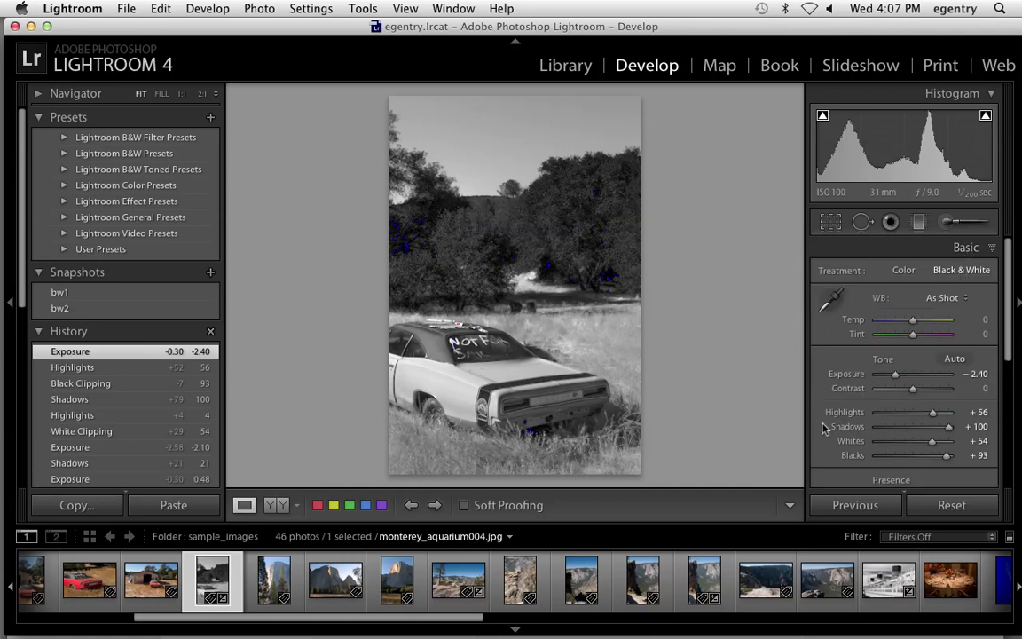
# - Save a snapshot named 'bw3_histogram adjustments' and shrink the filmstrip back down
pyautogui.click(211, 273)
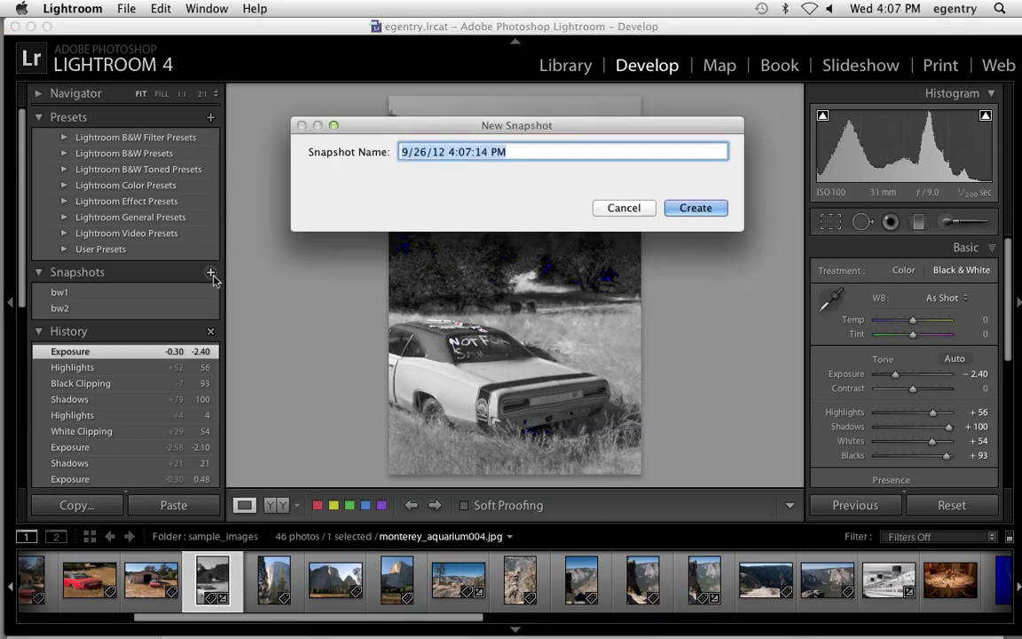
pyautogui.write('b')
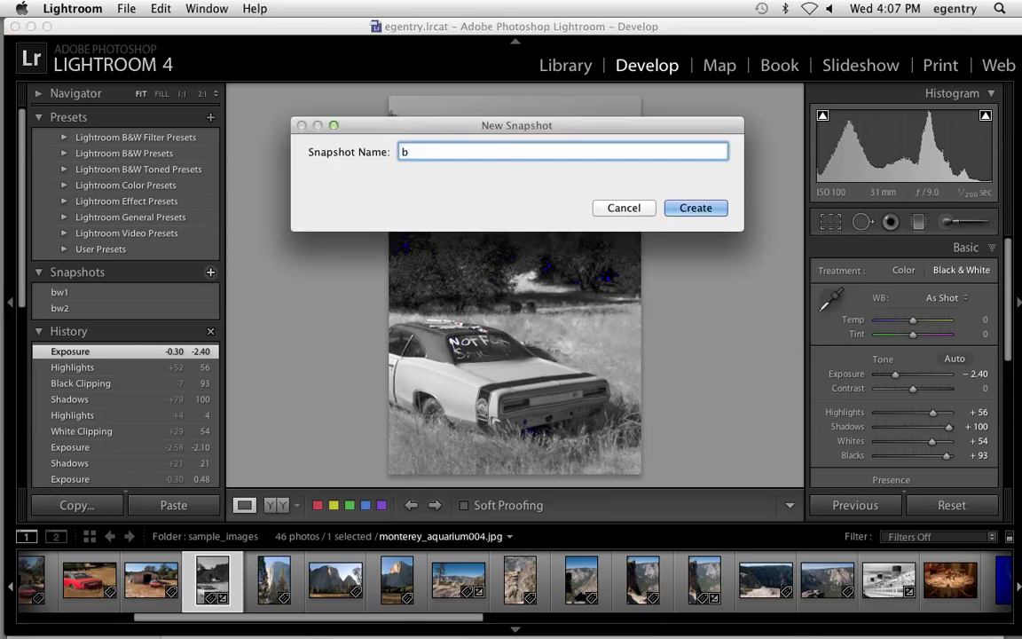
pyautogui.write('w3_histogram adjustment')
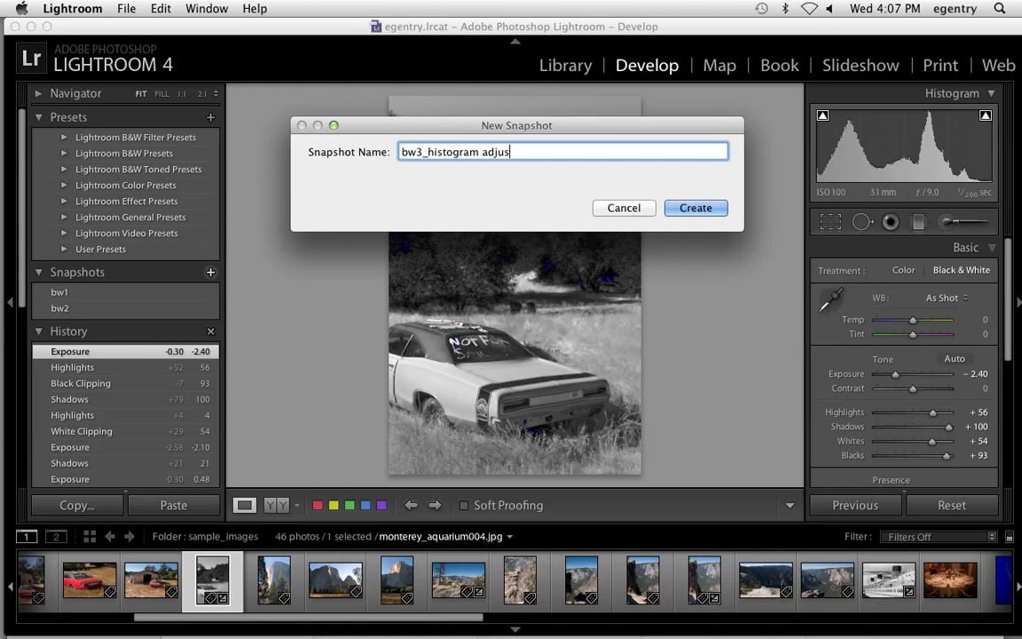
pyautogui.press('Return')
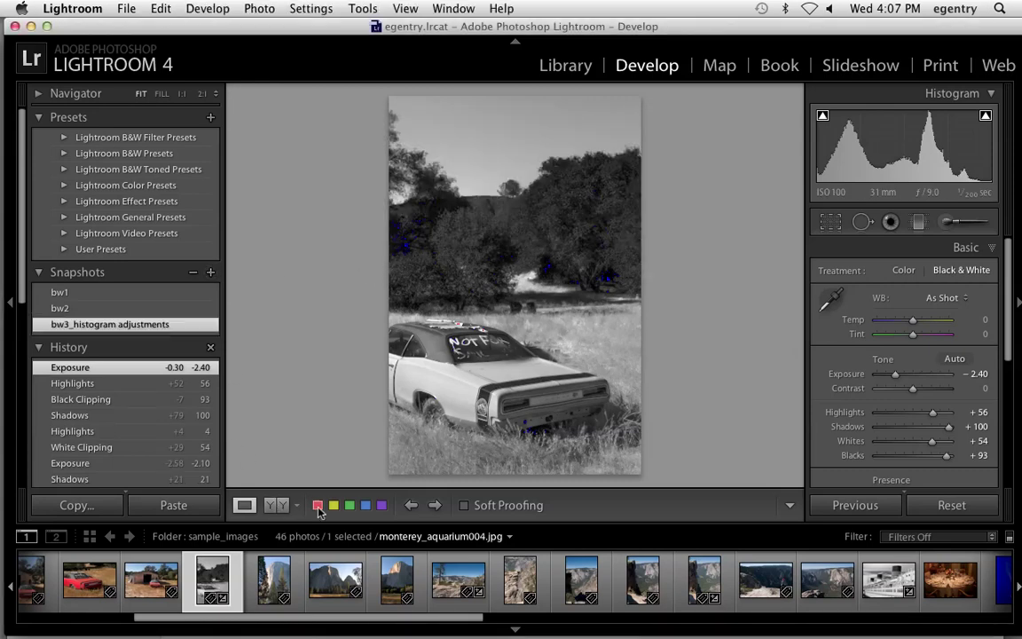
pyautogui.moveTo(461, 524); pyautogui.dragTo(461, 559)
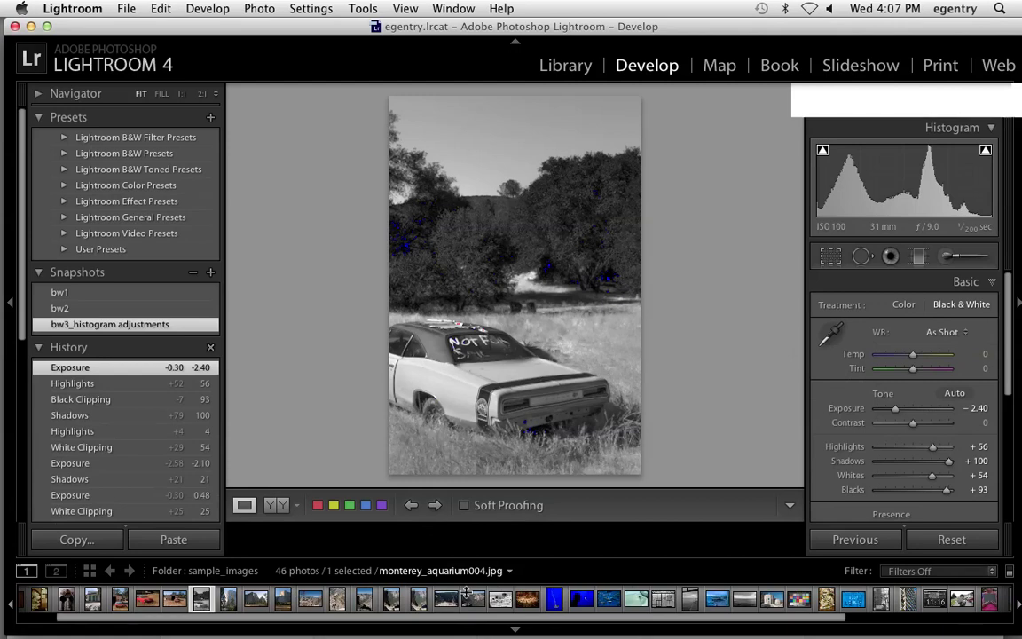
# - Show the red original and black-and-white result side by side with the B&W mix values visible
pyautogui.click(276, 539)
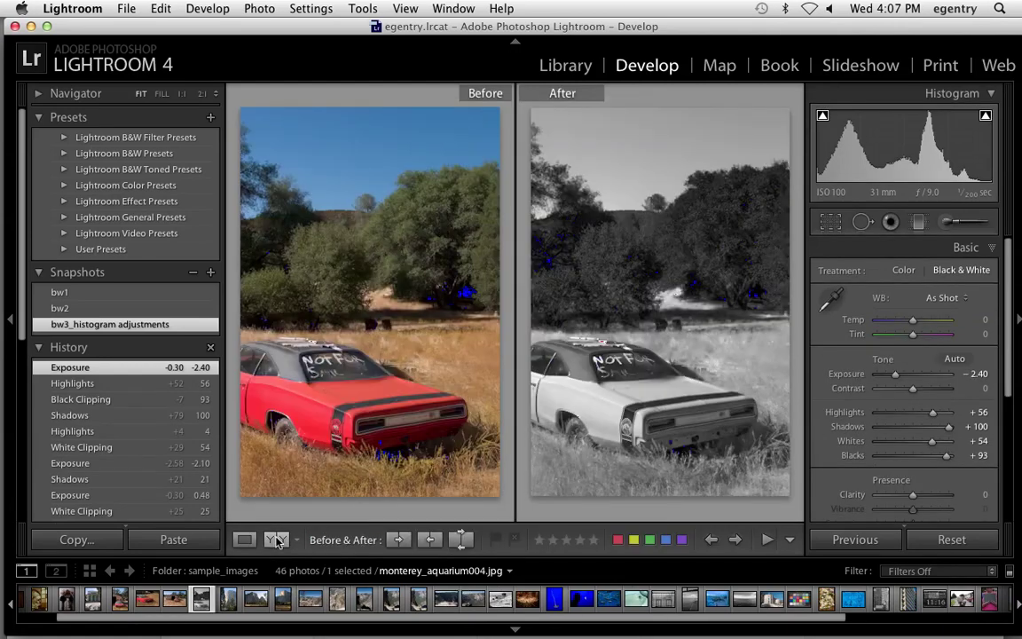
pyautogui.click(990, 251)
pyautogui.click(989, 297)
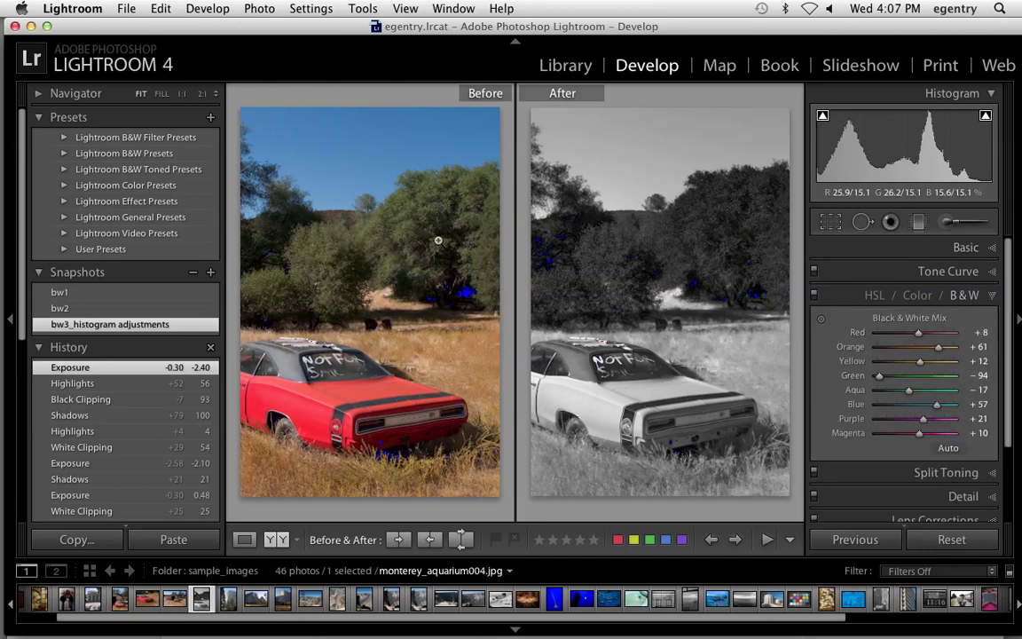
# - Capture a region screenshot of the Lightroom window, then minimize Lightroom
pyautogui.press('shift')
pyautogui.press('super+shift+4')
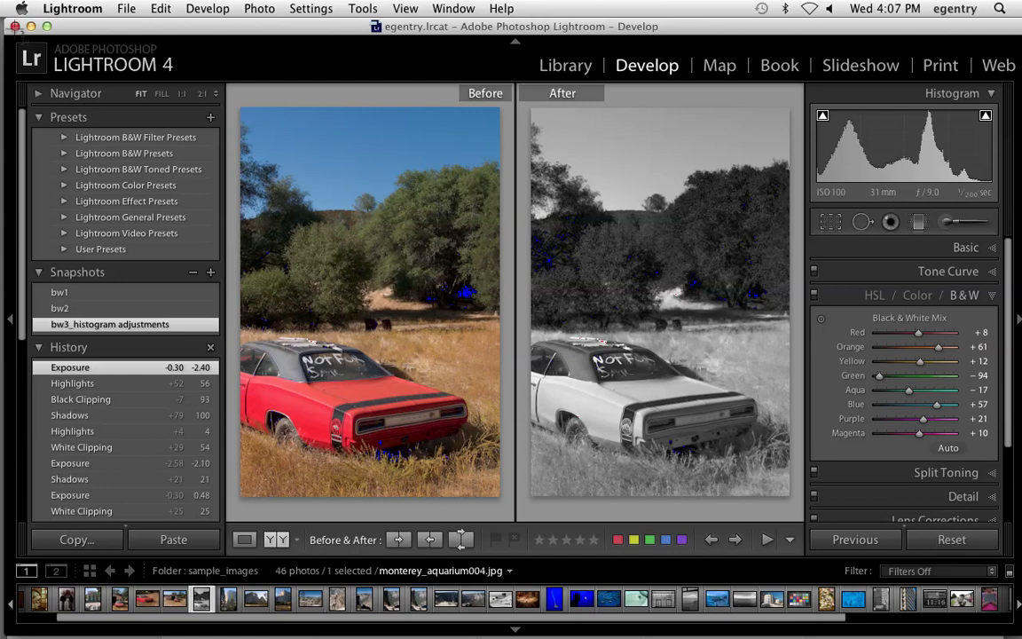
pyautogui.moveTo(3, 16); pyautogui.dragTo(253, 149)
pyautogui.click(31, 26)
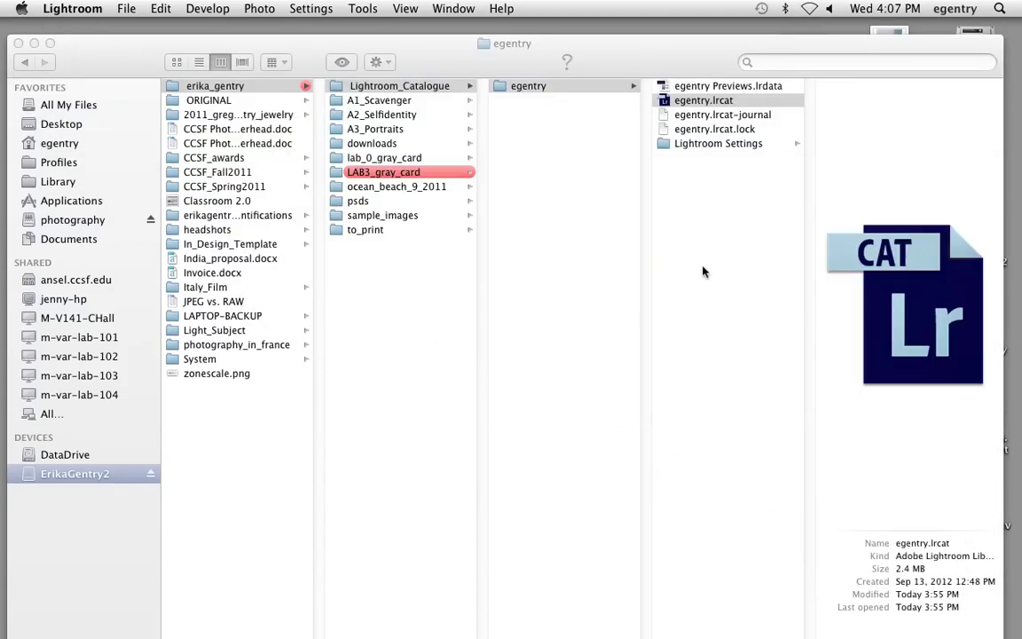
# - Close the Finder window and try renaming the screenshot to lab_bw_myname, dismissing the name-taken warning
pyautogui.moveTo(446, 59); pyautogui.dragTo(506, 299)
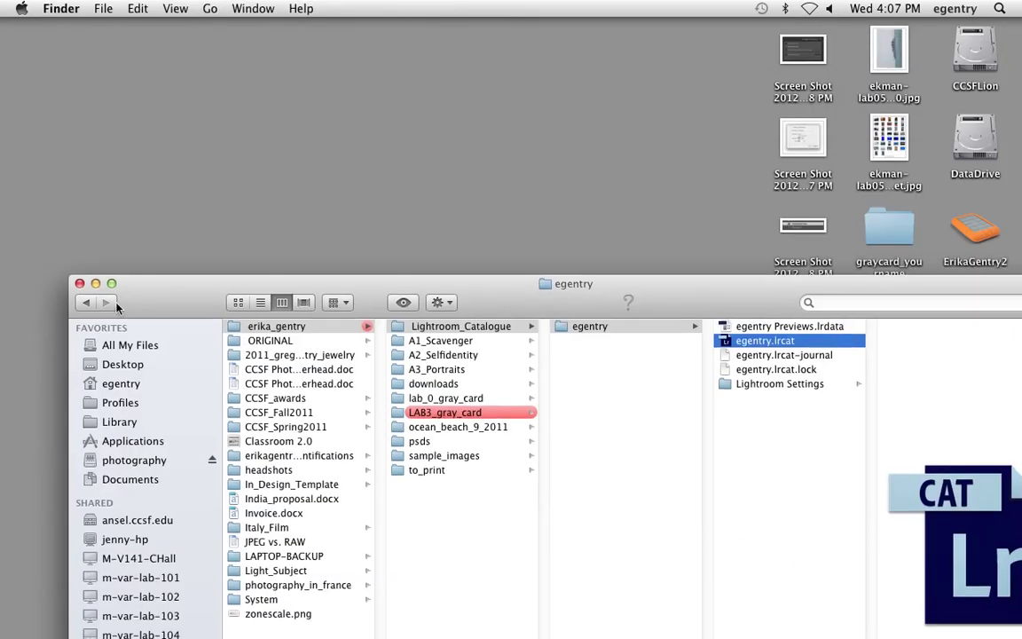
pyautogui.click(82, 284)
pyautogui.click(802, 315)
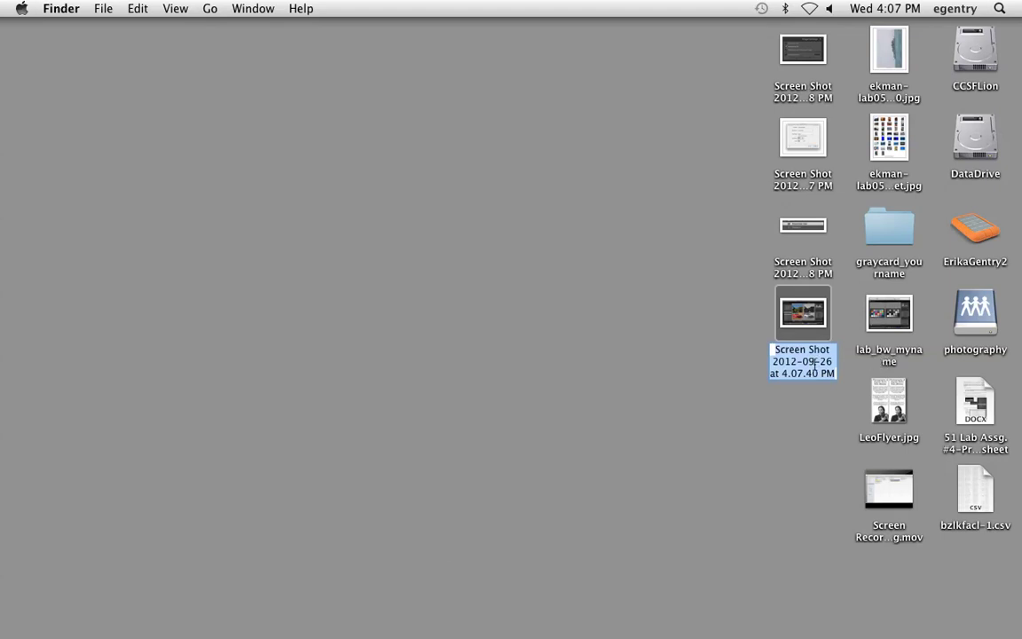
pyautogui.press('BackSpace')
pyautogui.write('lab_b')
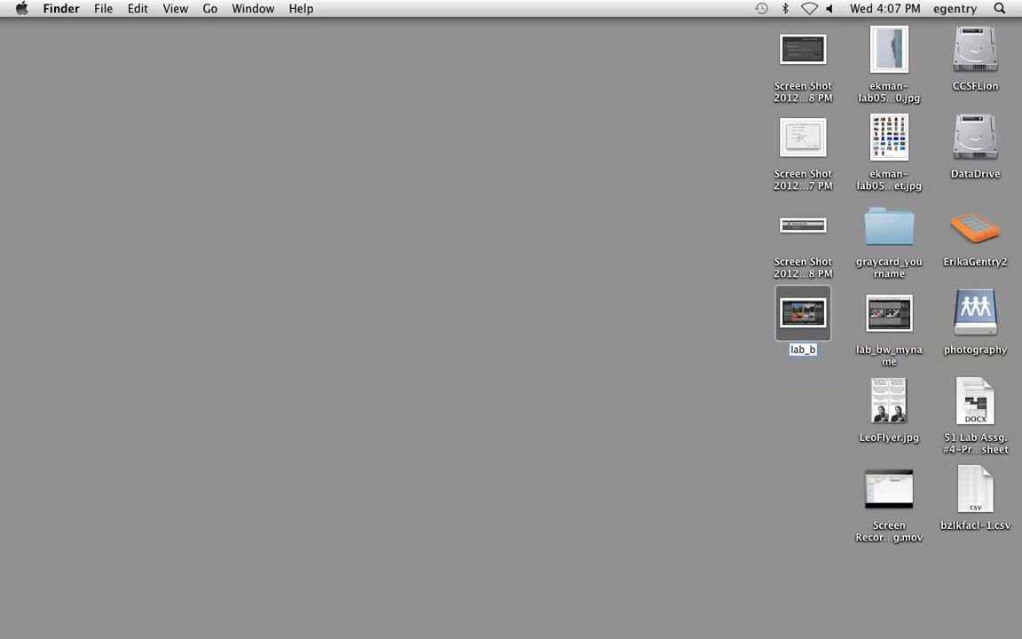
pyautogui.write('w_myname')
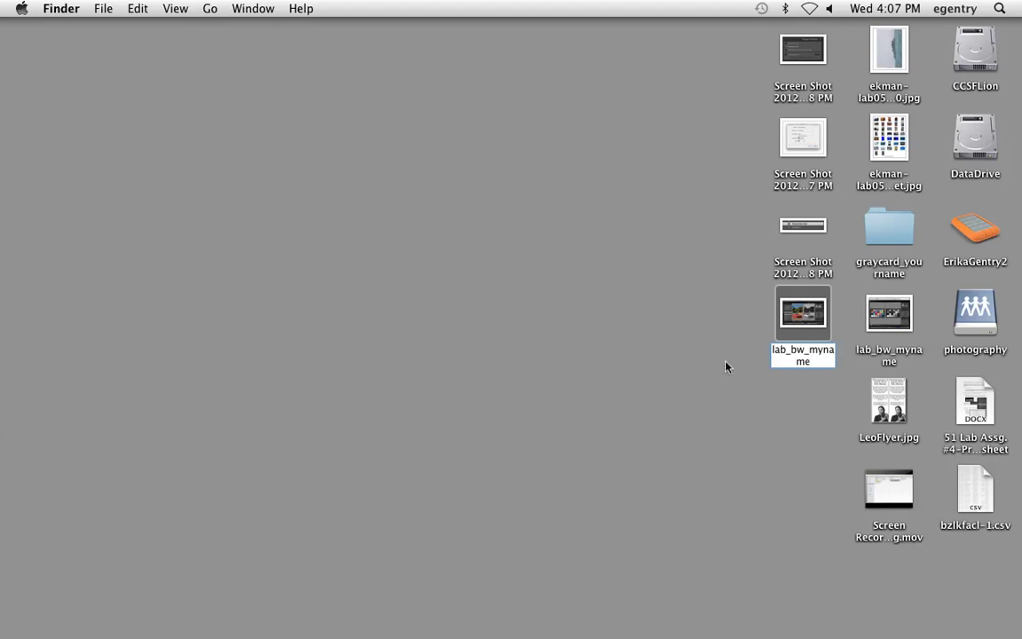
pyautogui.press('Return')
pyautogui.click(638, 251)
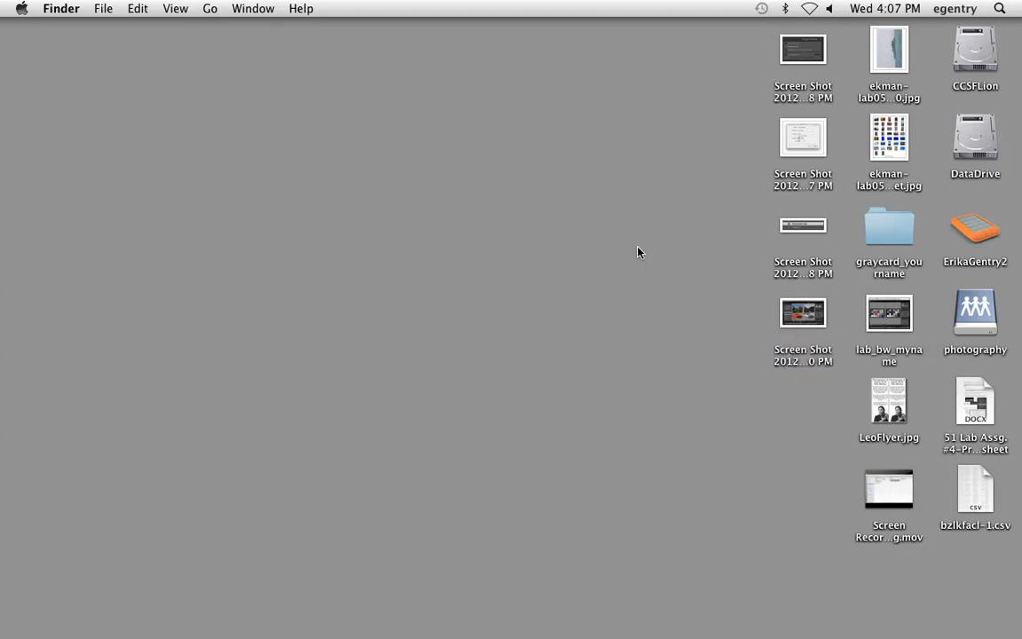
# - Switch through the Dock from QuickTime Player back to Lightroom
pyautogui.moveTo(621, 632)
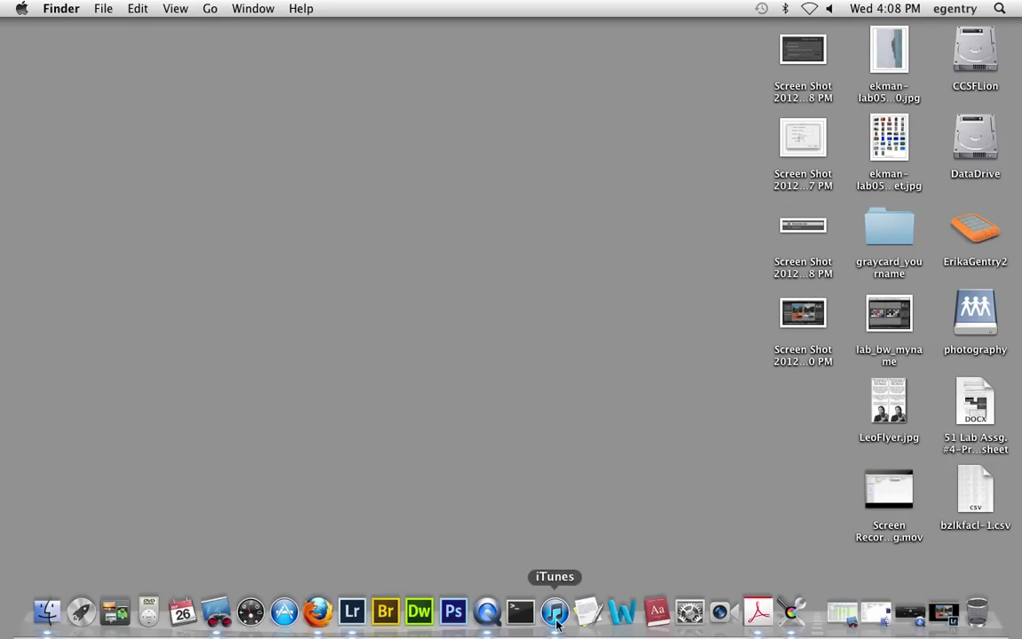
pyautogui.click(490, 612)
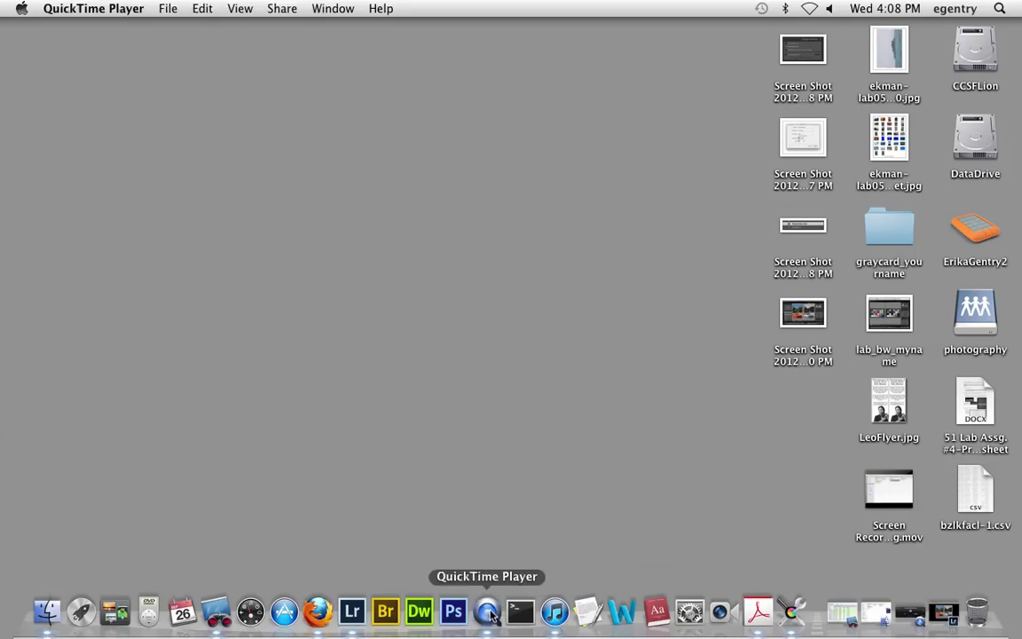
pyautogui.click(502, 537)
pyautogui.moveTo(521, 632)
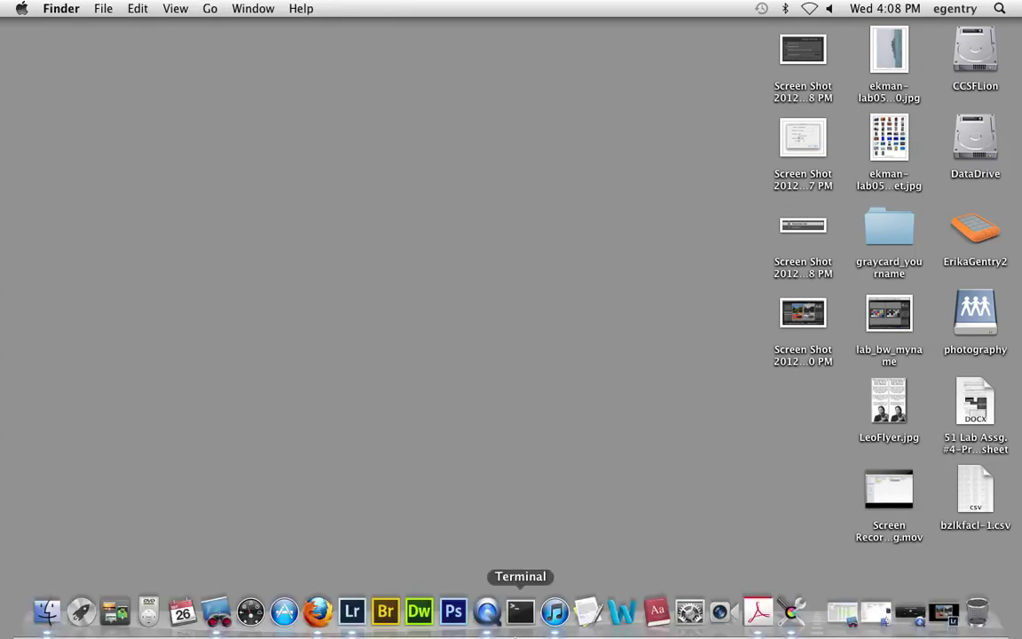
pyautogui.click(355, 614)
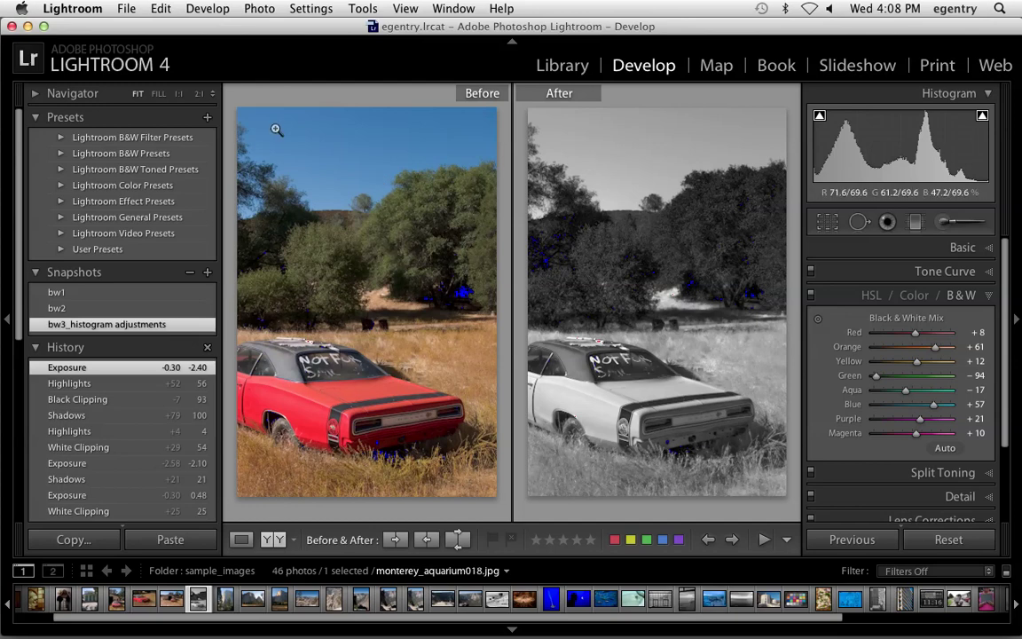
# - Return to Lightroom's Develop view showing monterey_aquarium004.jpg before and after side by side
pyautogui.moveTo(400, 634)
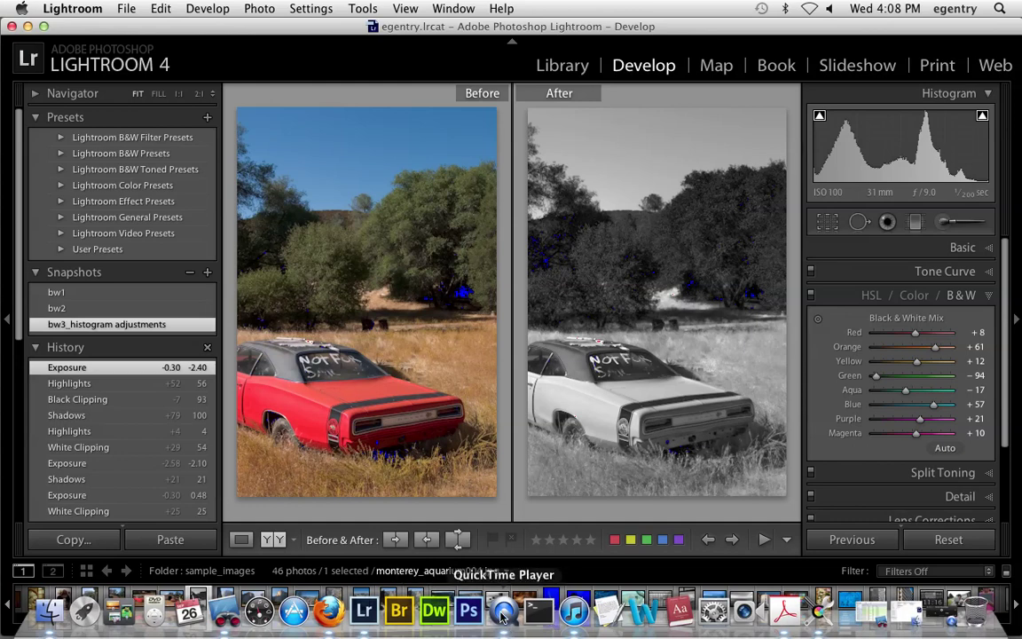